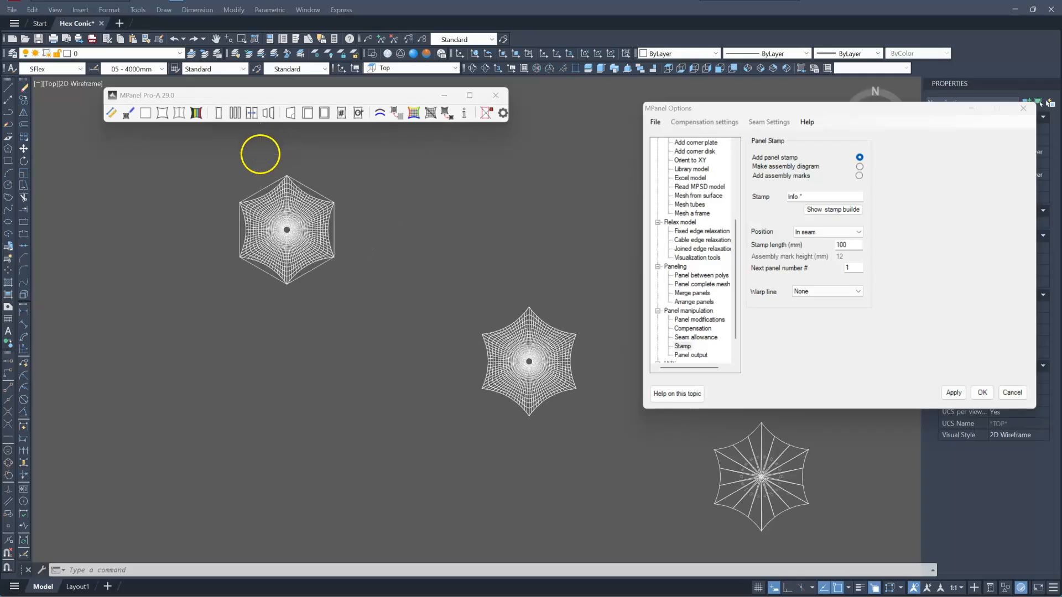
Zoom around the drawing to inspect the existing panel layouts and their stamp numbers.
scroll(351, 324, "down", 5)
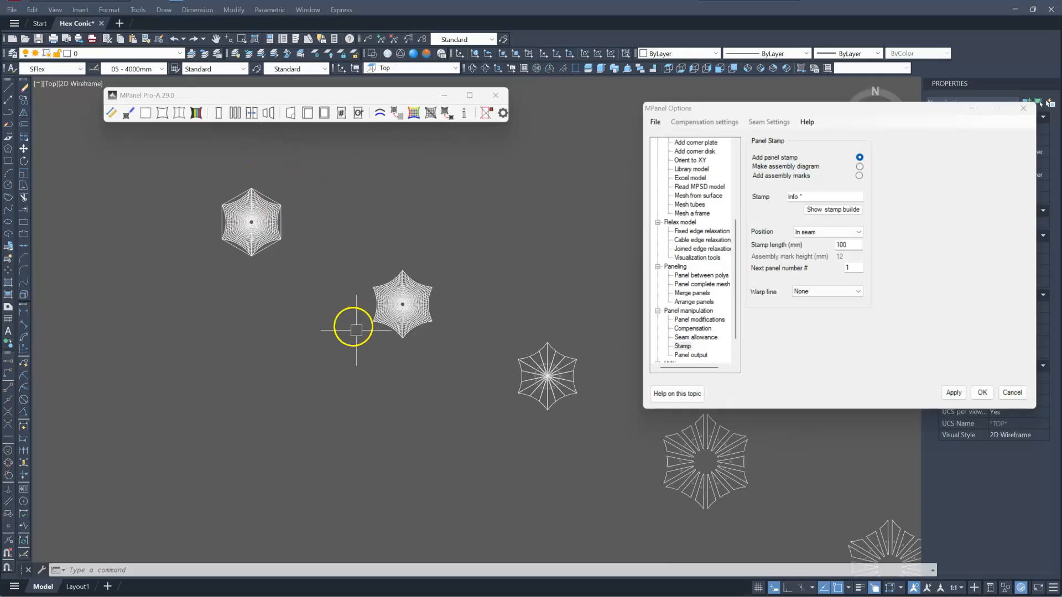
scroll(402, 347, "up", 4)
scroll(293, 188, "down", 5)
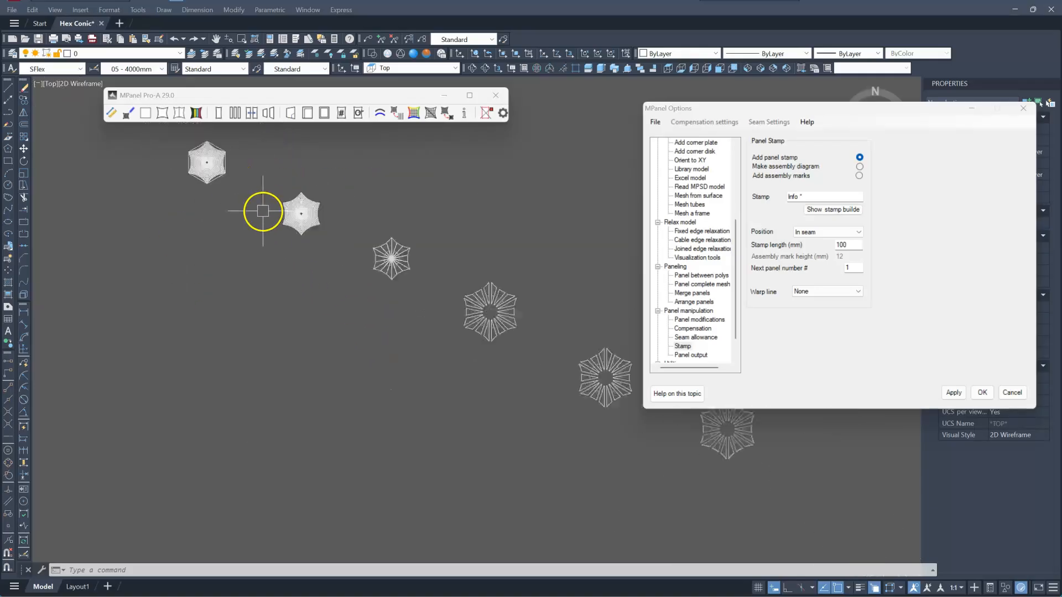
scroll(379, 261, "up", 5)
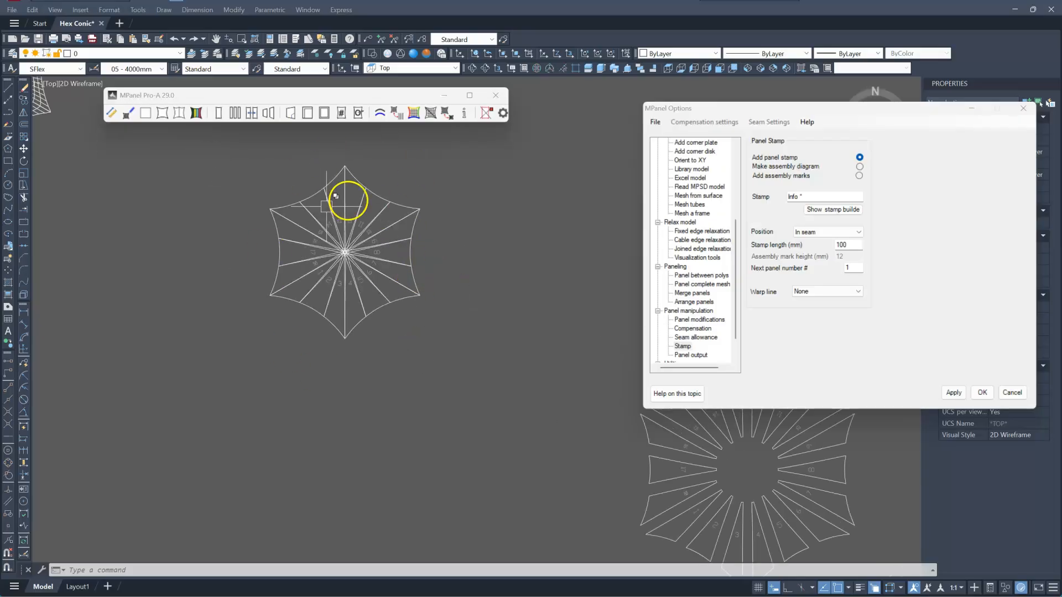
scroll(339, 243, "up", 5)
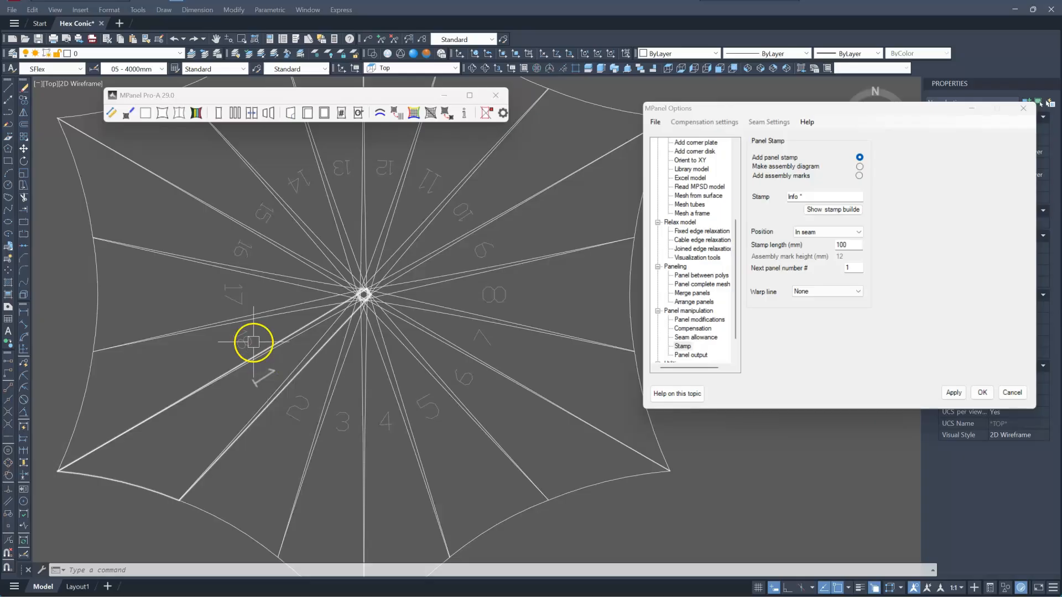
scroll(199, 184, "down", 5)
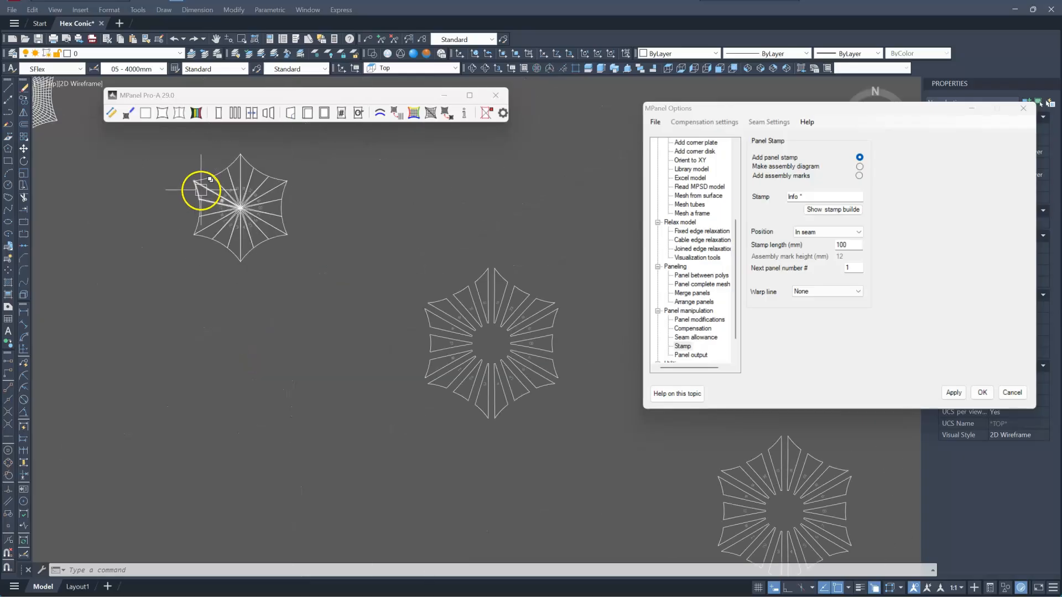
scroll(551, 425, "up", 5)
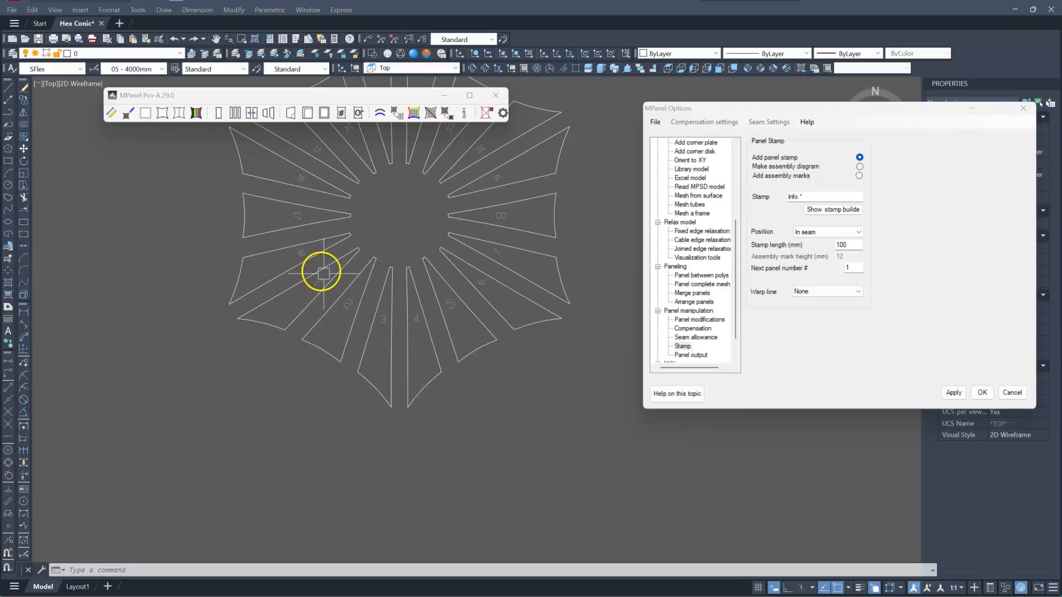
scroll(315, 263, "down", 6)
scroll(432, 291, "up", 8)
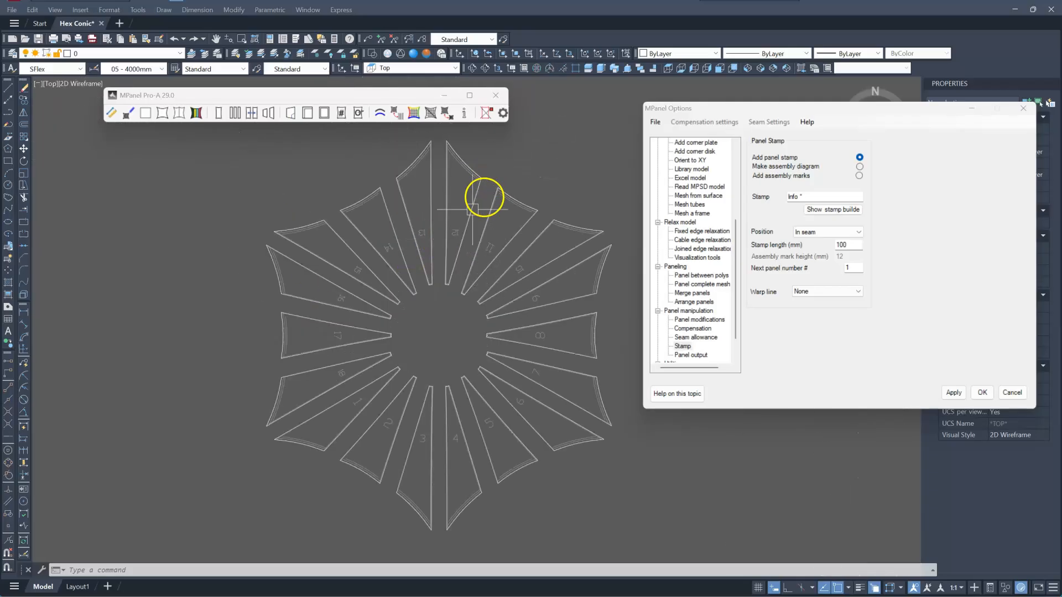
scroll(454, 215, "up", 5)
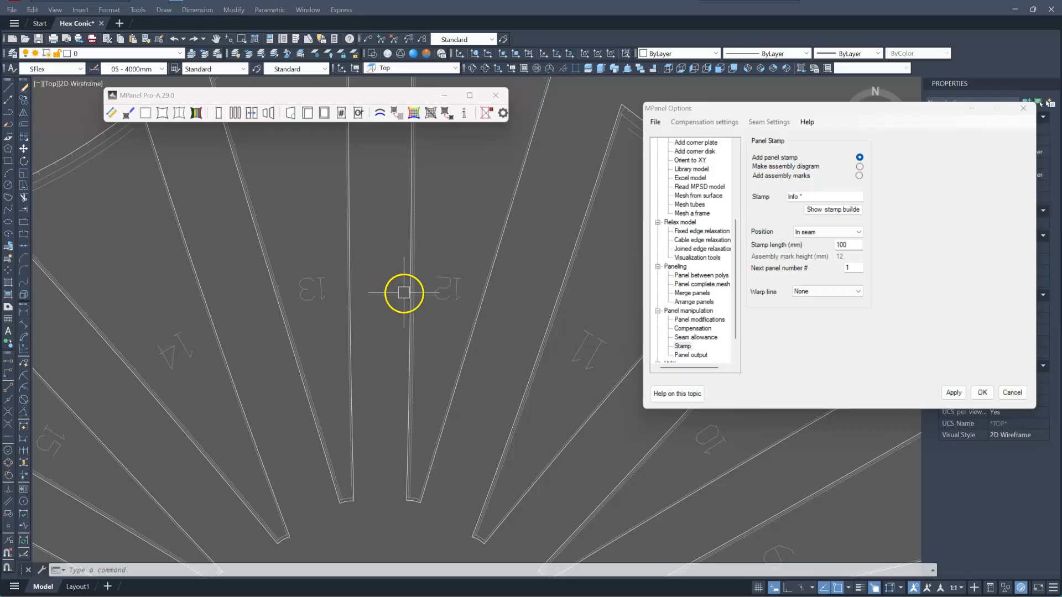
scroll(403, 293, "down", 4)
scroll(271, 208, "down", 5)
Select the unstamped panel layout with a window and copy it to a new position.
left_click(212, 176)
left_click(392, 314)
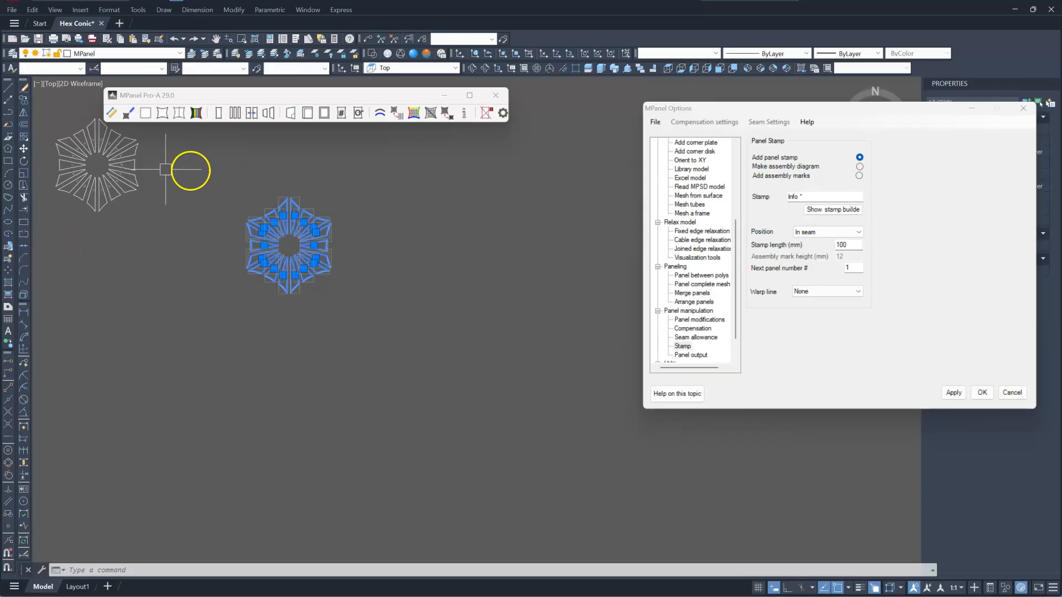
left_click(25, 105)
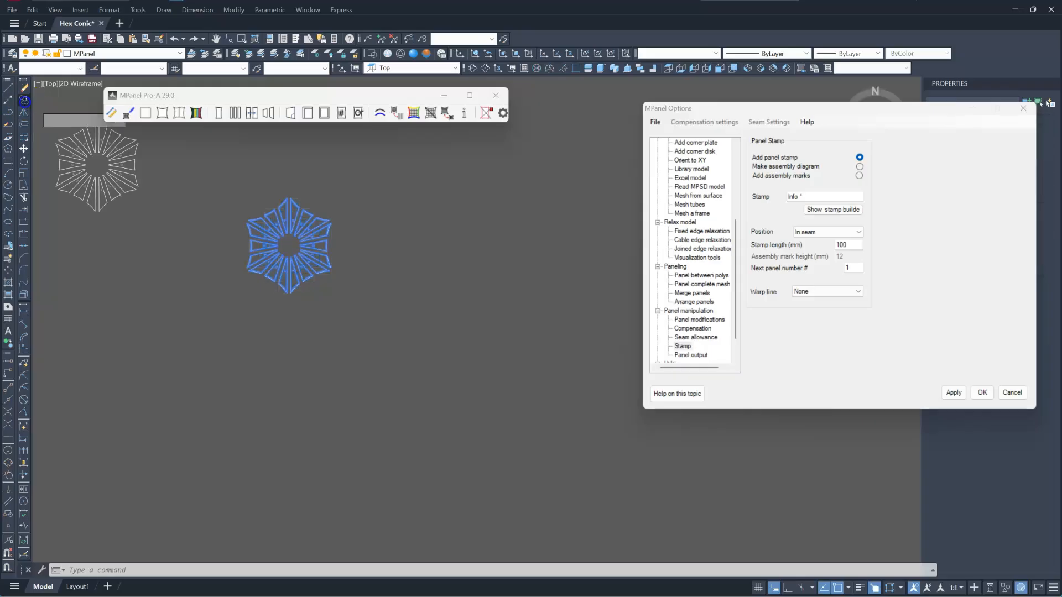
left_click(363, 182)
left_click(539, 279)
key("Return")
Change the panel stamp text to Sample * and apply the setting.
scroll(531, 382, "up", 4)
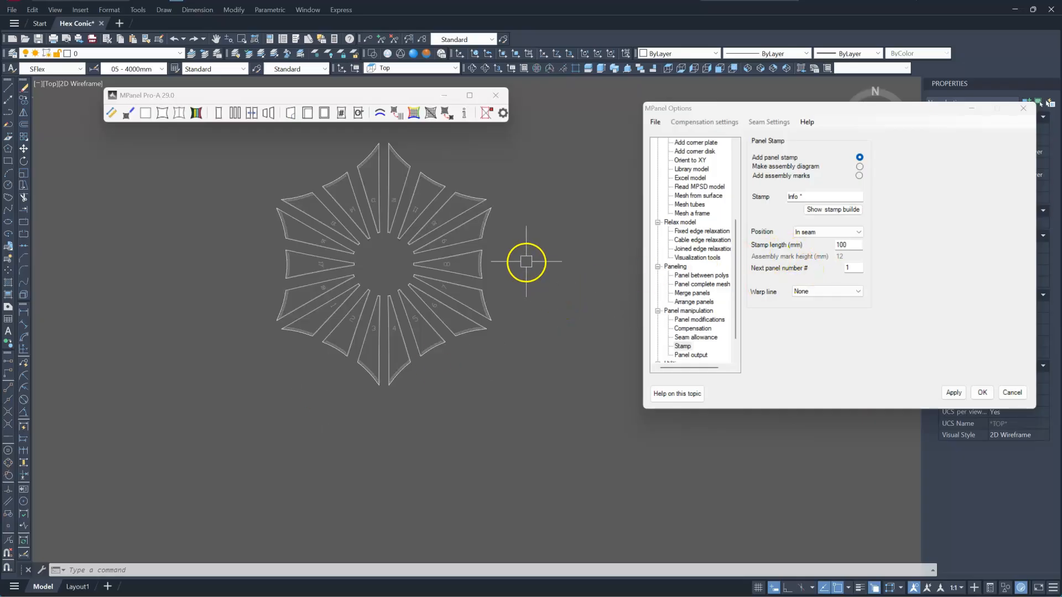
scroll(486, 224, "up", 5)
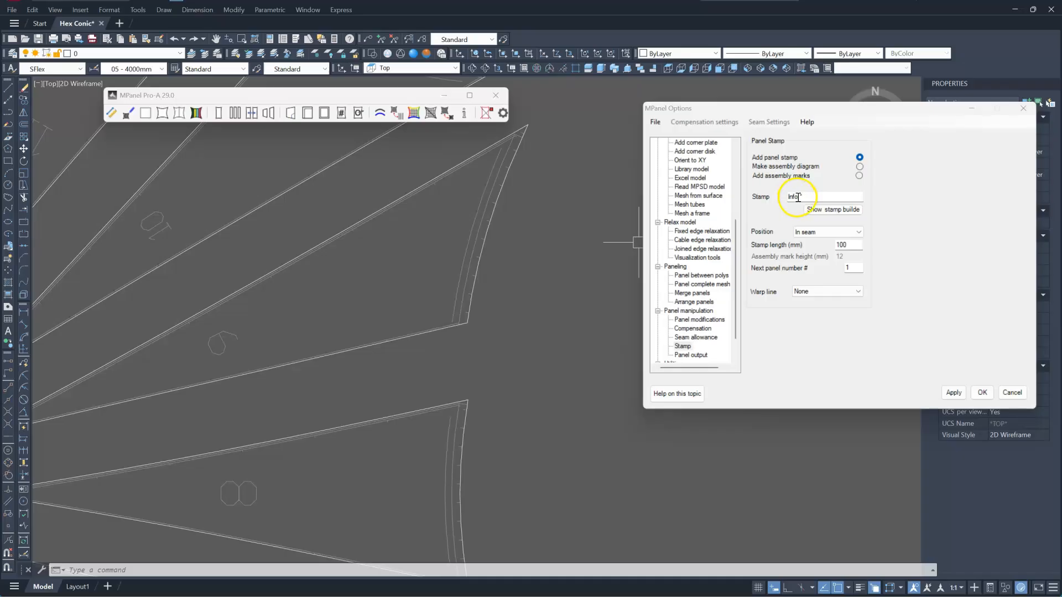
left_click_drag(798, 198, 775, 197)
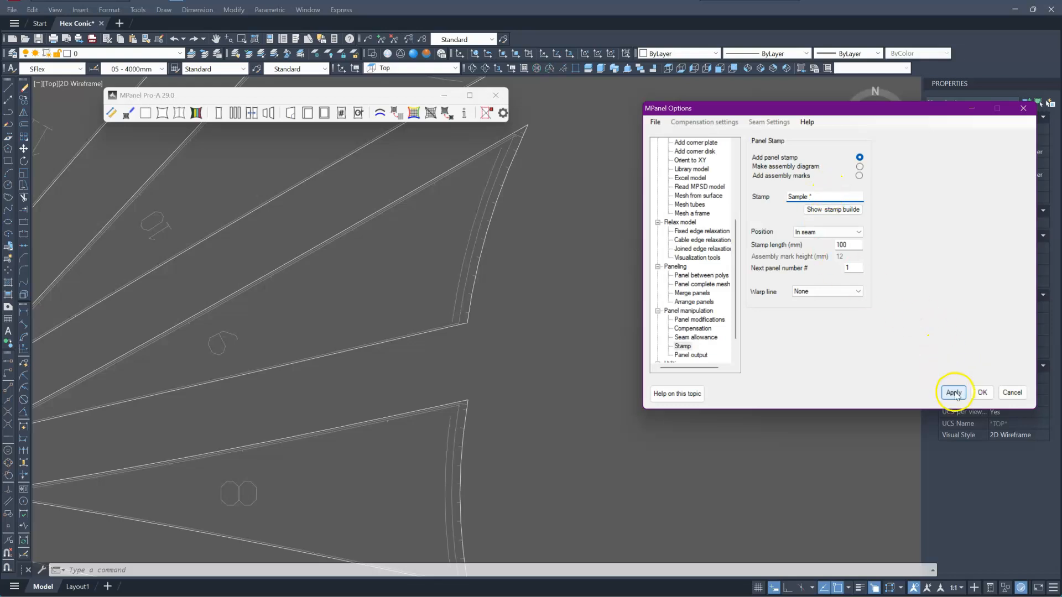
Window-select another panel layout and copy it to a new spot in the drawing.
scroll(450, 300, "down", 10)
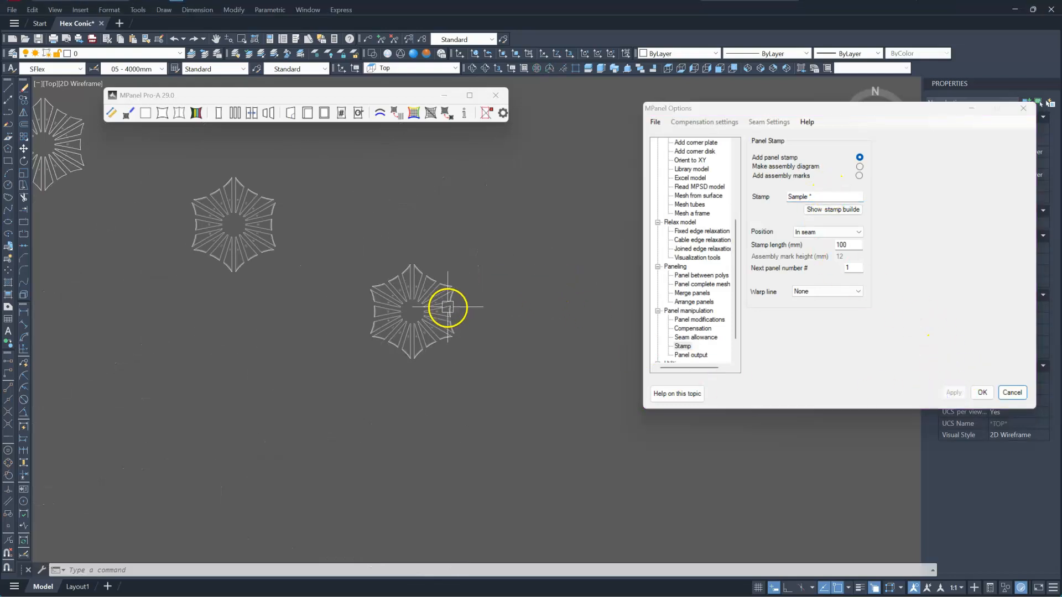
left_click(350, 244)
left_click(526, 407)
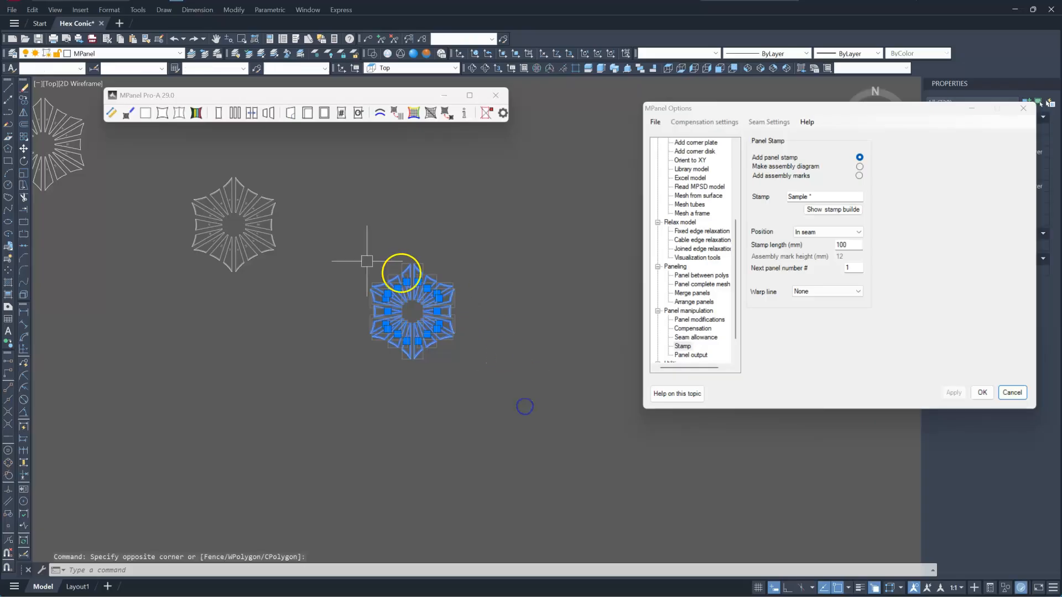
left_click(24, 100)
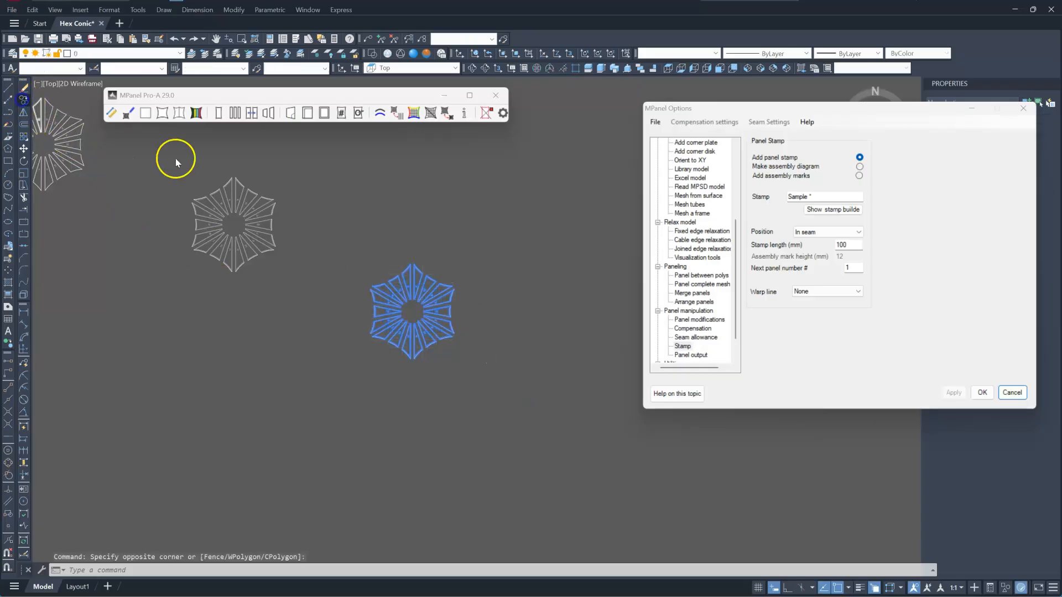
scroll(363, 210, "down", 2)
left_click(466, 254)
left_click(540, 343)
key("Return")
Select the copied panel layout and run the Stamp tool on it.
scroll(487, 414, "up", 6)
scroll(530, 406, "down", 4)
left_click(613, 458)
left_click(417, 260)
left_click(370, 98)
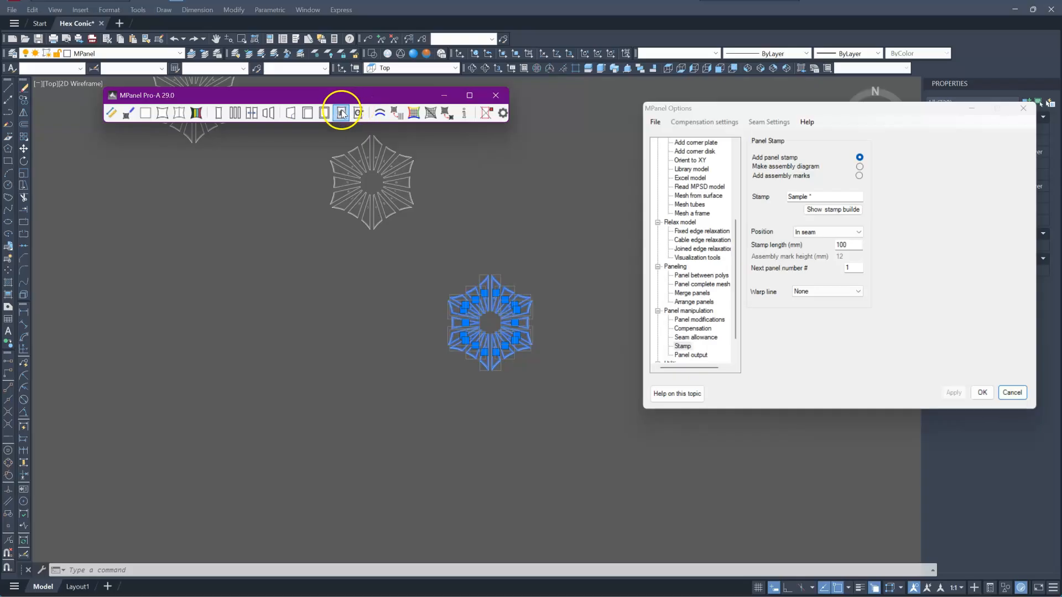
left_click(341, 115)
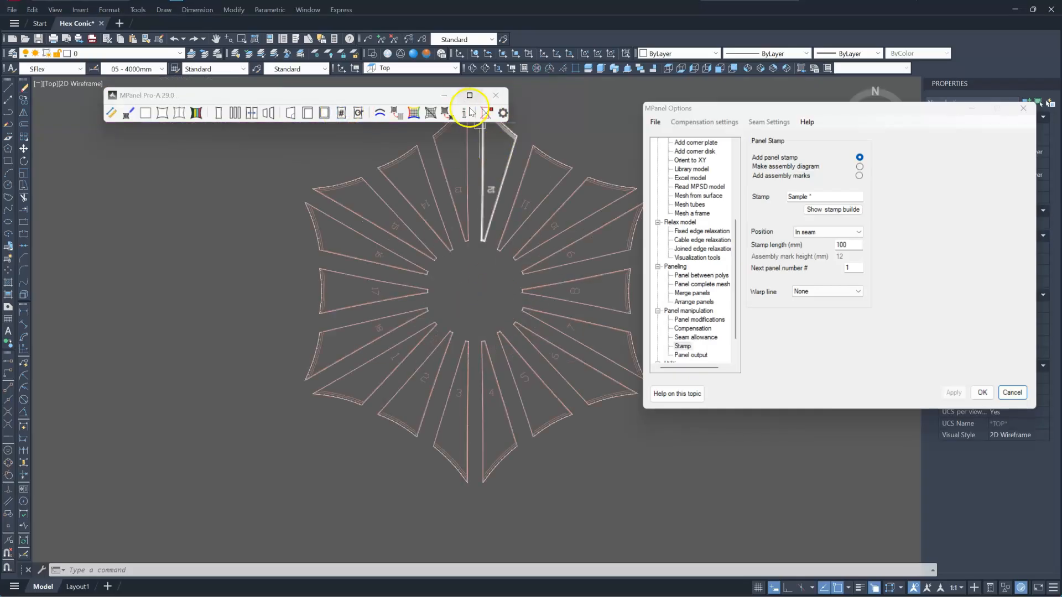
left_click(486, 113)
Zoom in to examine the stamp text placed along the panel seams.
scroll(490, 197, "up", 8)
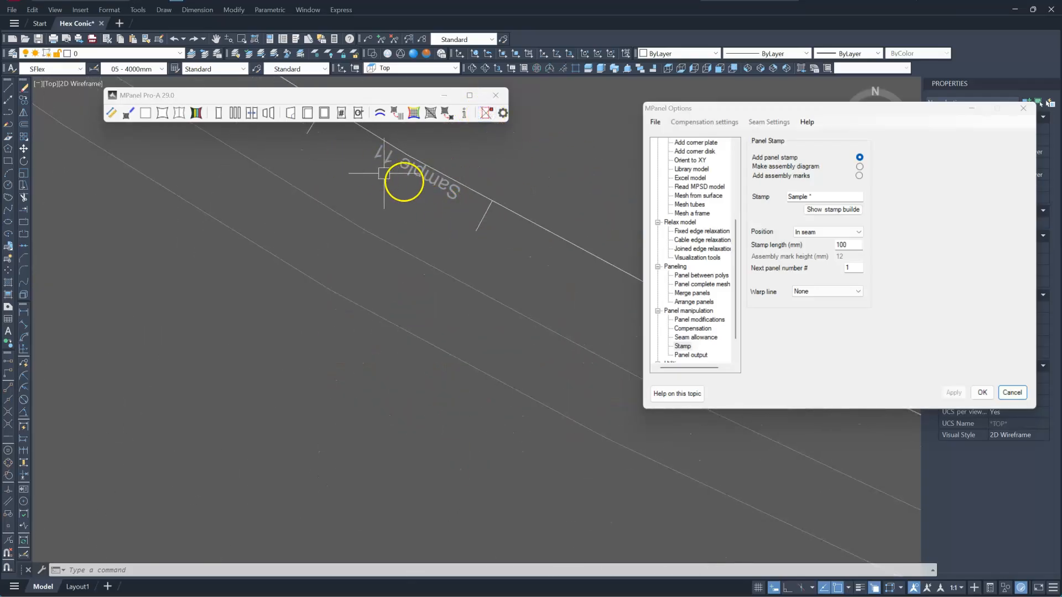
scroll(475, 205, "down", 5)
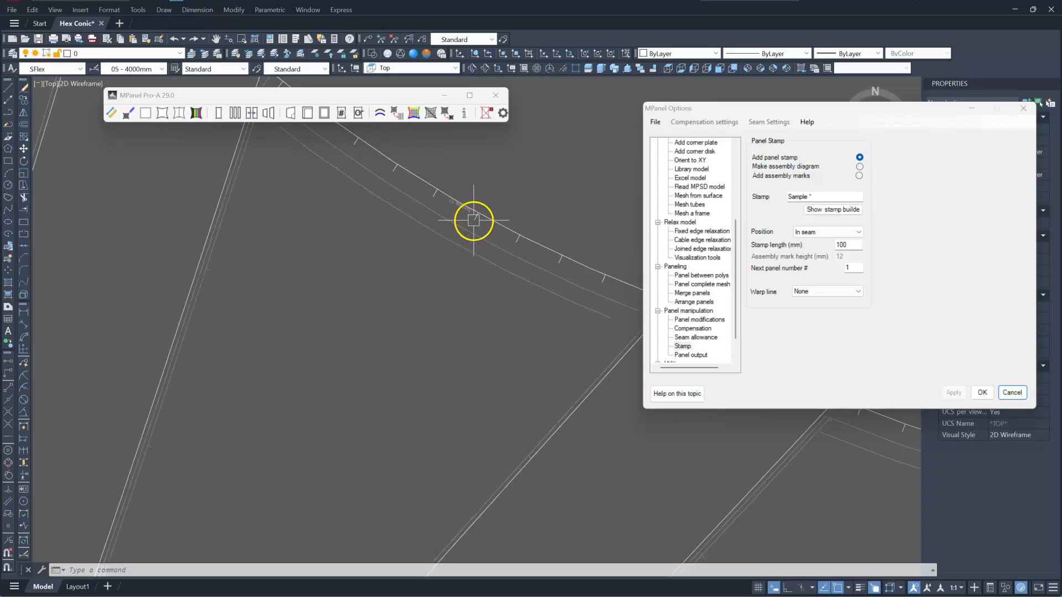
scroll(476, 204, "down", 2)
scroll(469, 189, "down", 5)
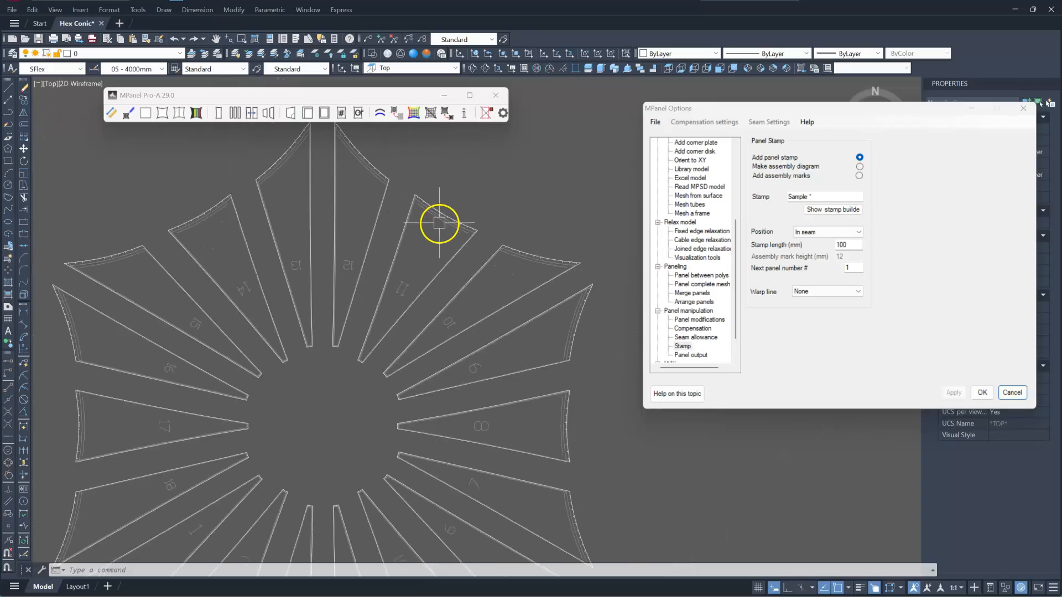
scroll(540, 258, "up", 8)
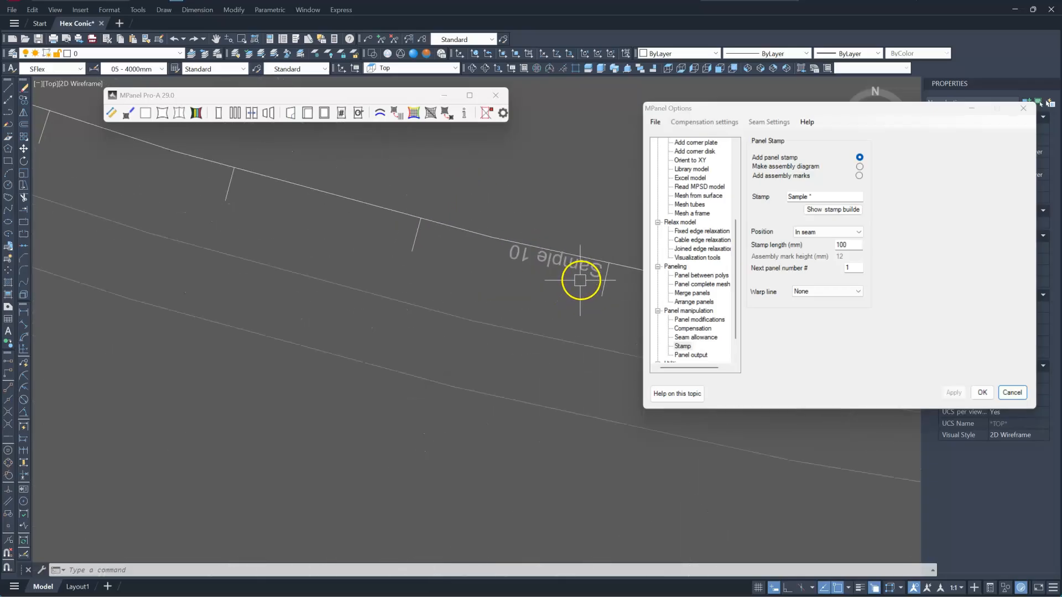
scroll(514, 197, "down", 6)
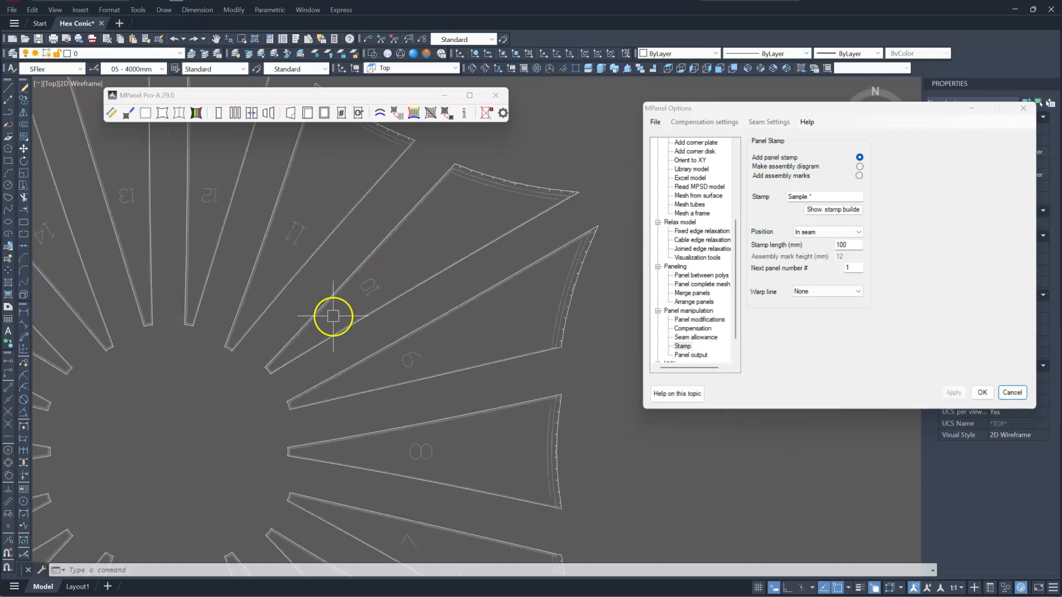
scroll(370, 274, "down", 6)
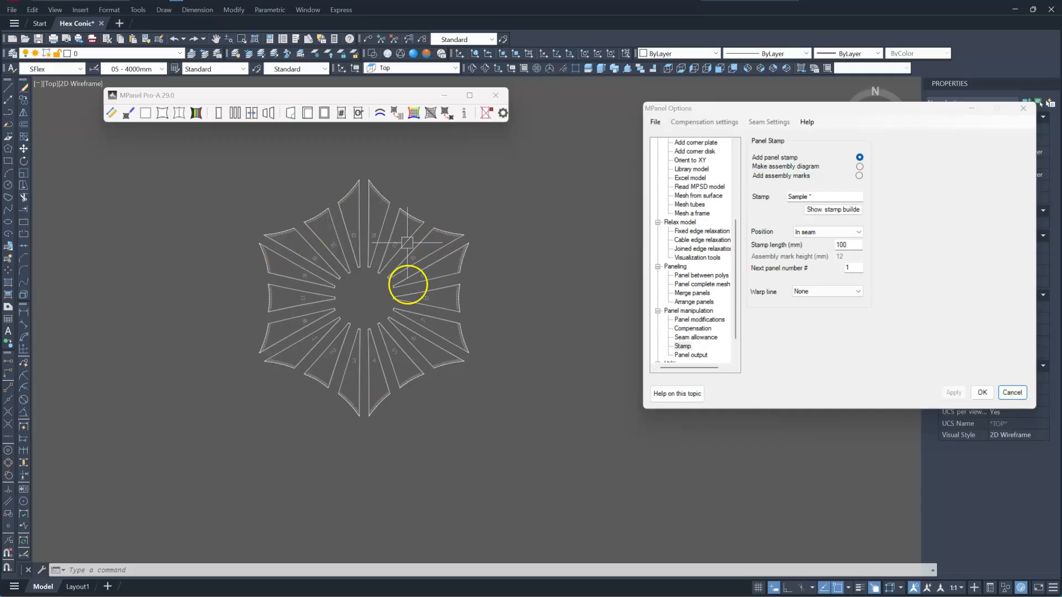
mouse_move(354, 243)
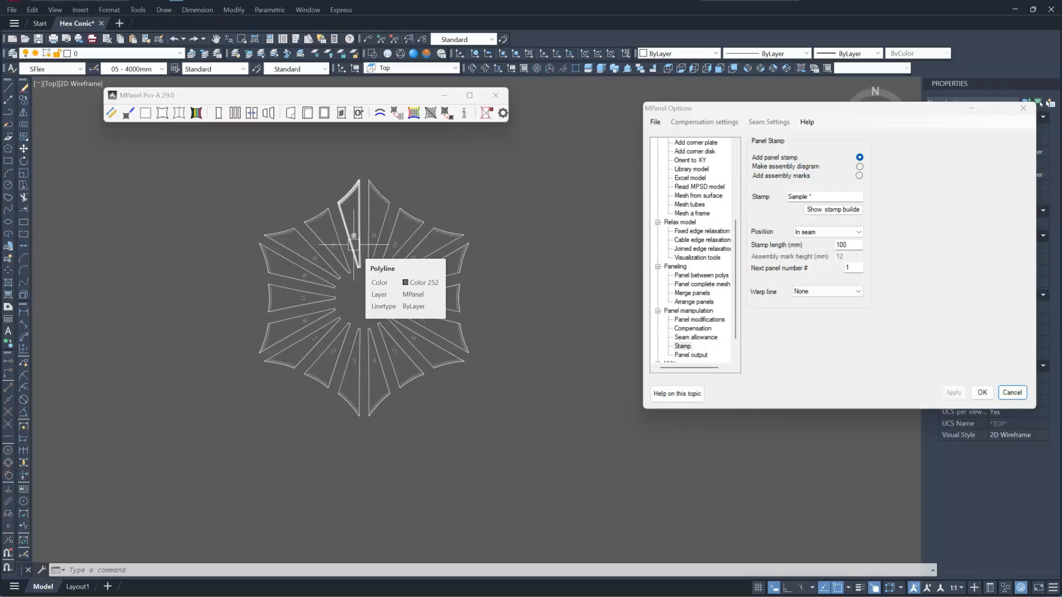
left_click(421, 188)
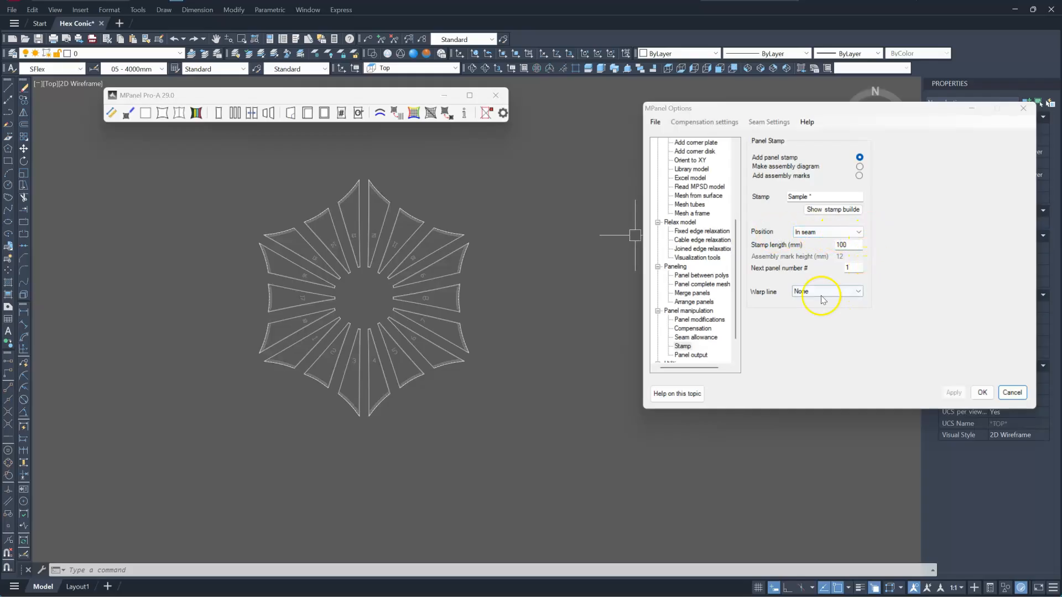
Set the stamp warp line to Center aligned and apply the setting.
left_click(855, 296)
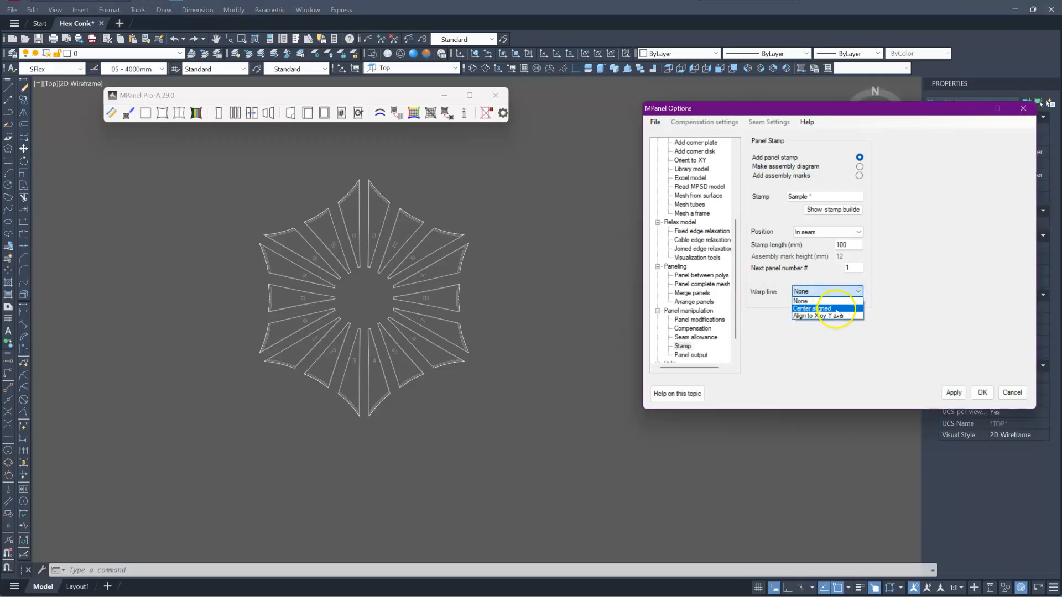
left_click(835, 308)
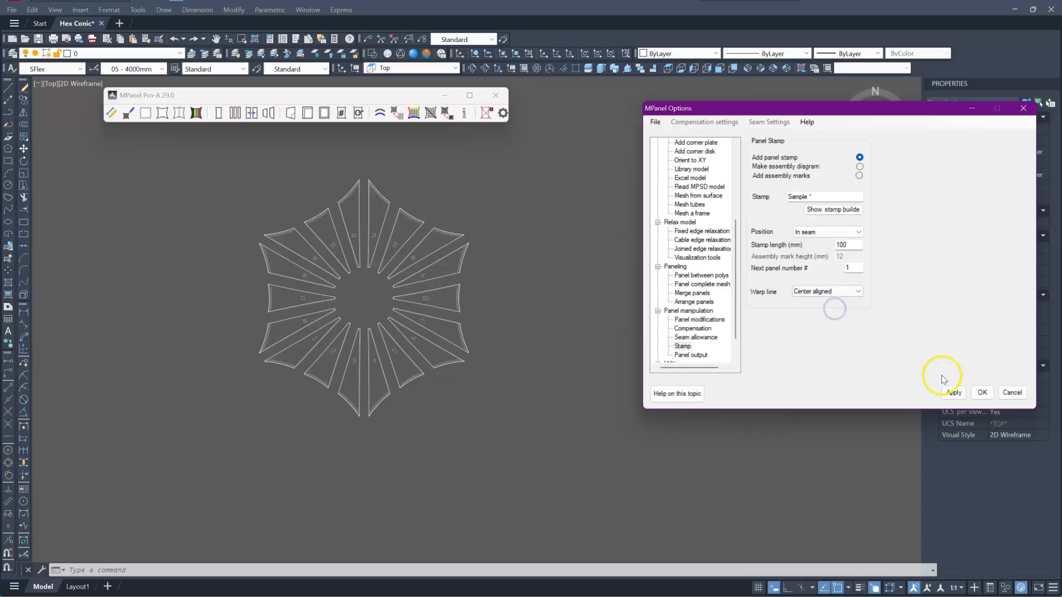
left_click(538, 272)
Select another panel layout with a window and run the Stamp tool on it.
scroll(502, 362, "down", 6)
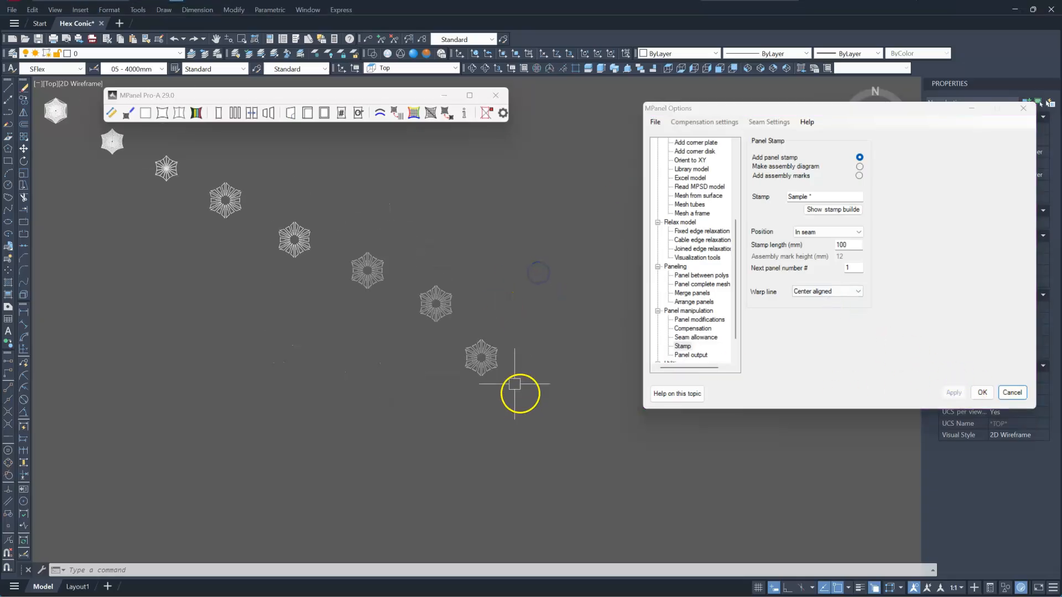
scroll(449, 324, "up", 3)
left_click(477, 343)
left_click(339, 182)
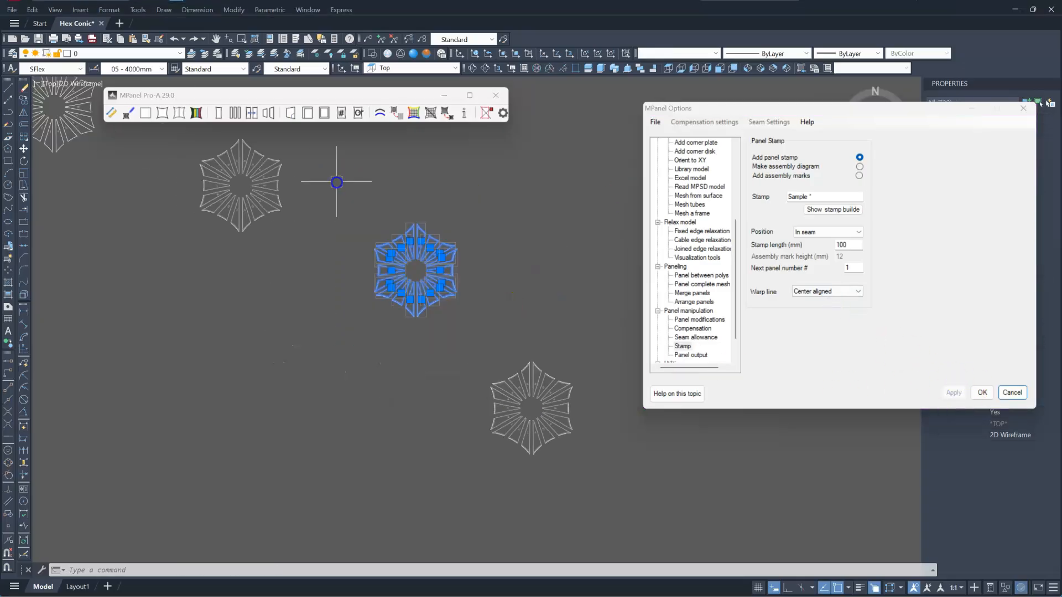
left_click(343, 98)
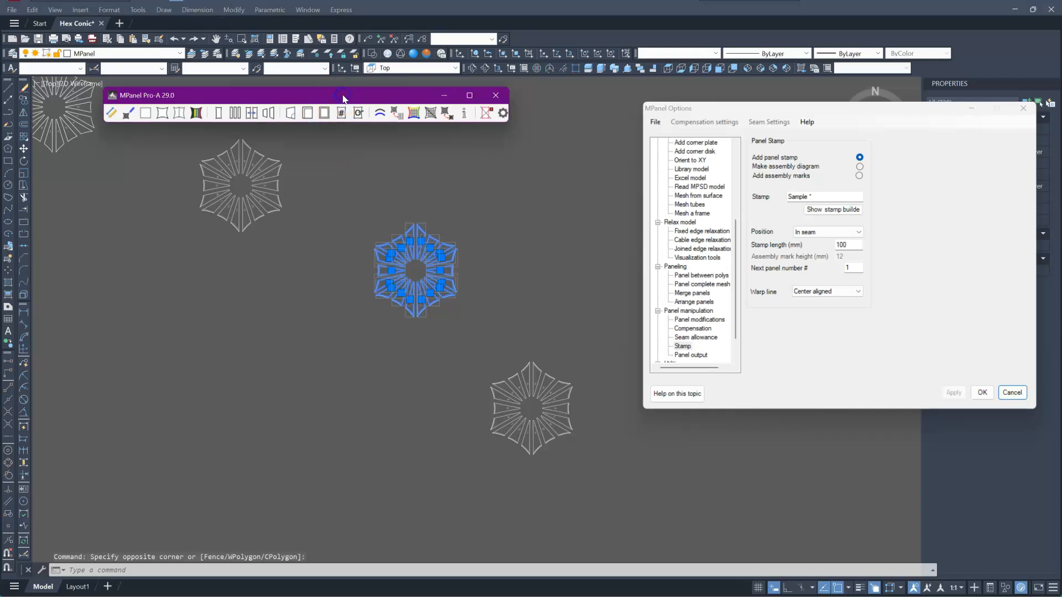
left_click(341, 114)
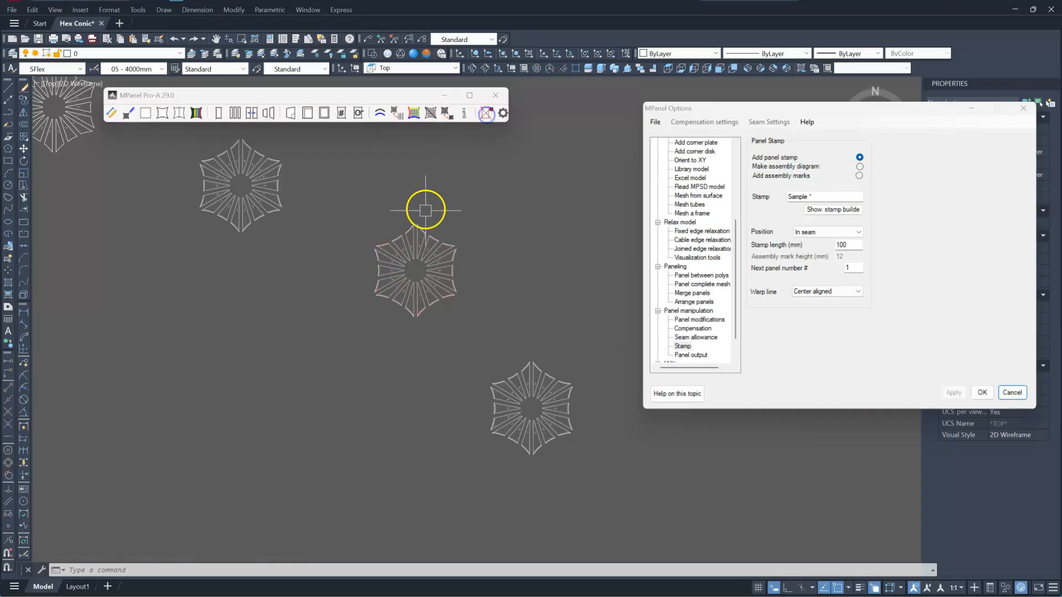
Zoom in to examine the center-aligned stamp text on the panel seams.
scroll(425, 209, "up", 8)
scroll(400, 175, "up", 5)
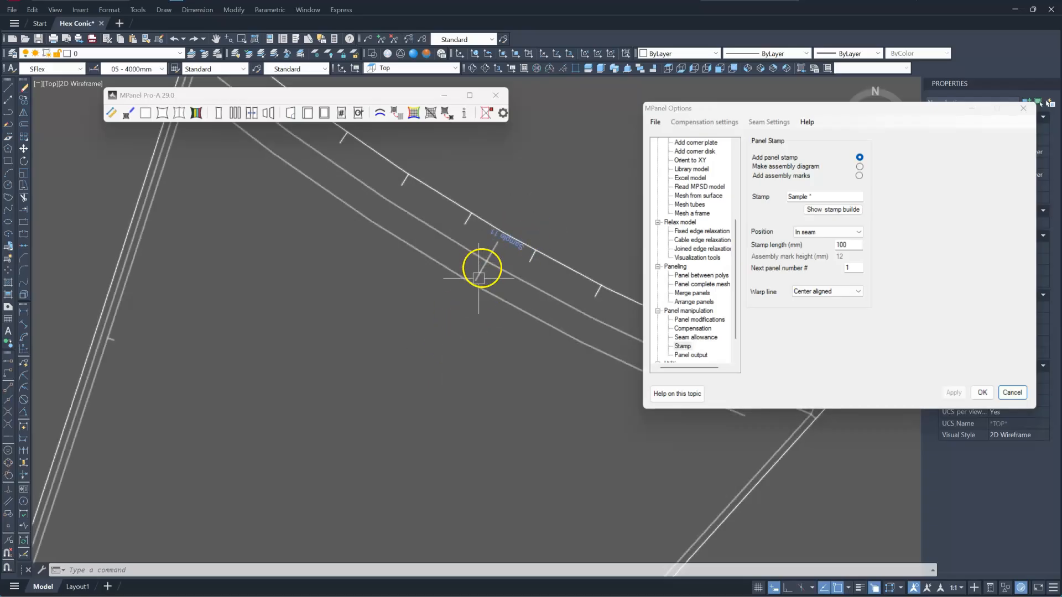
scroll(443, 230, "down", 5)
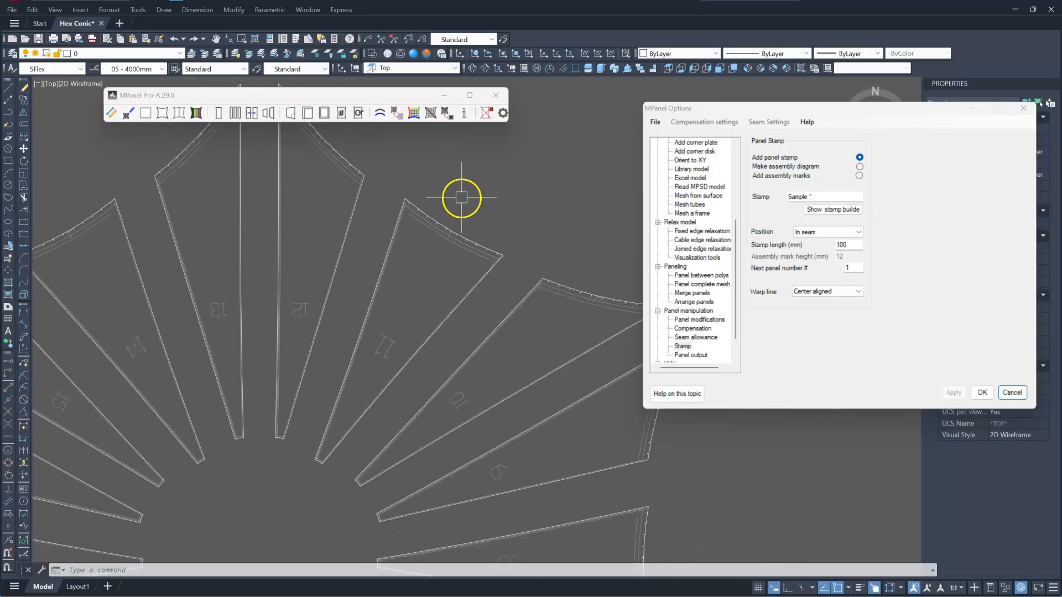
scroll(359, 227, "down", 10)
scroll(412, 364, "up", 3)
Copy a hexagonal panel layout to a new position beside the existing layouts.
left_click(303, 260)
left_click(510, 430)
left_click(23, 103)
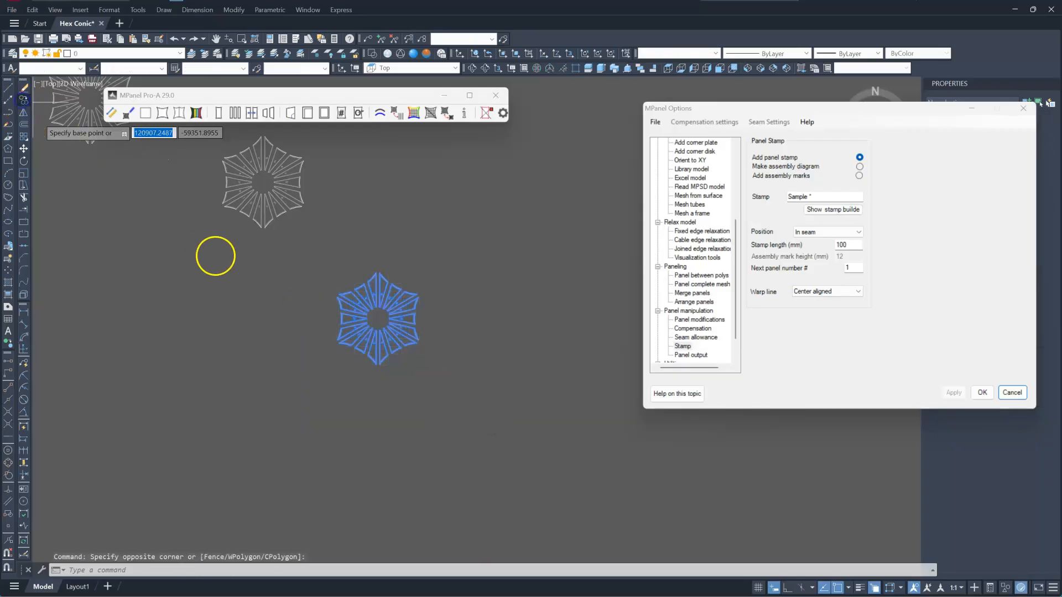
scroll(215, 257, "down", 2)
left_click(346, 381)
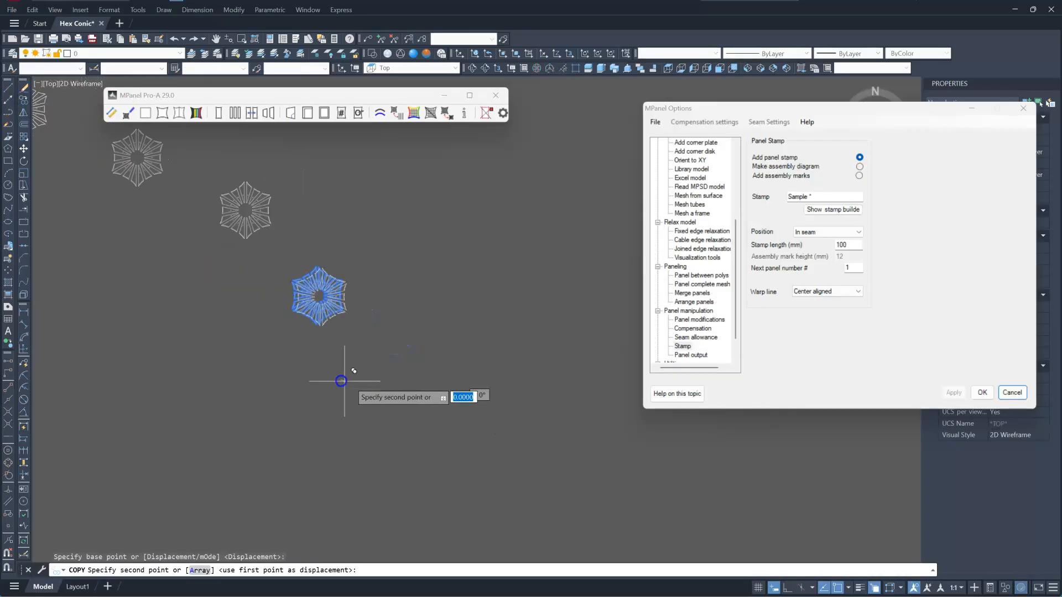
left_click(479, 380)
key("Return")
Switch the panel stamp option to Make assembly diagram and apply the setting.
scroll(463, 284, "up", 3)
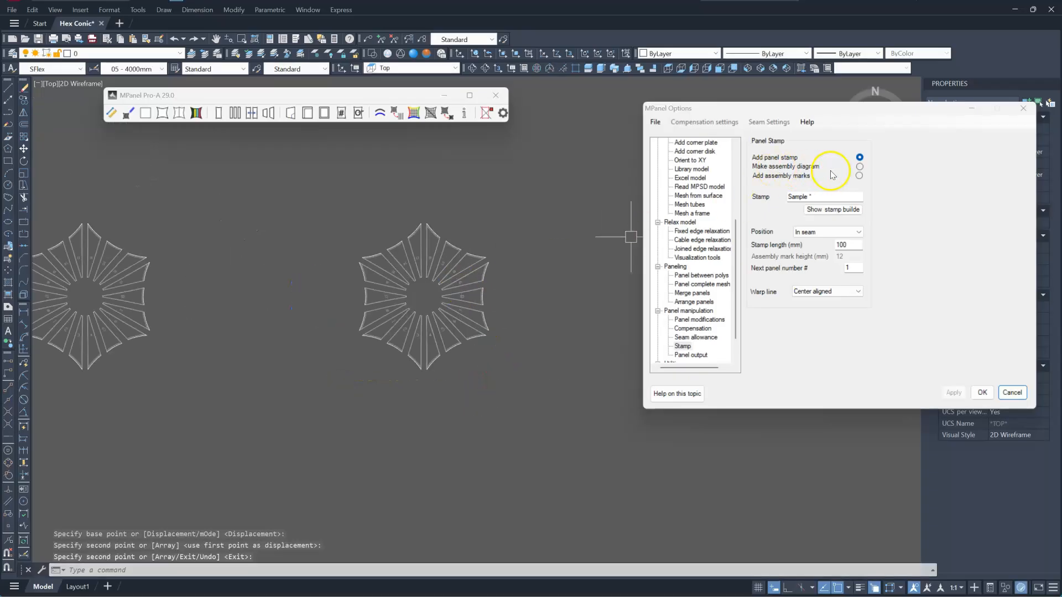
left_click(860, 167)
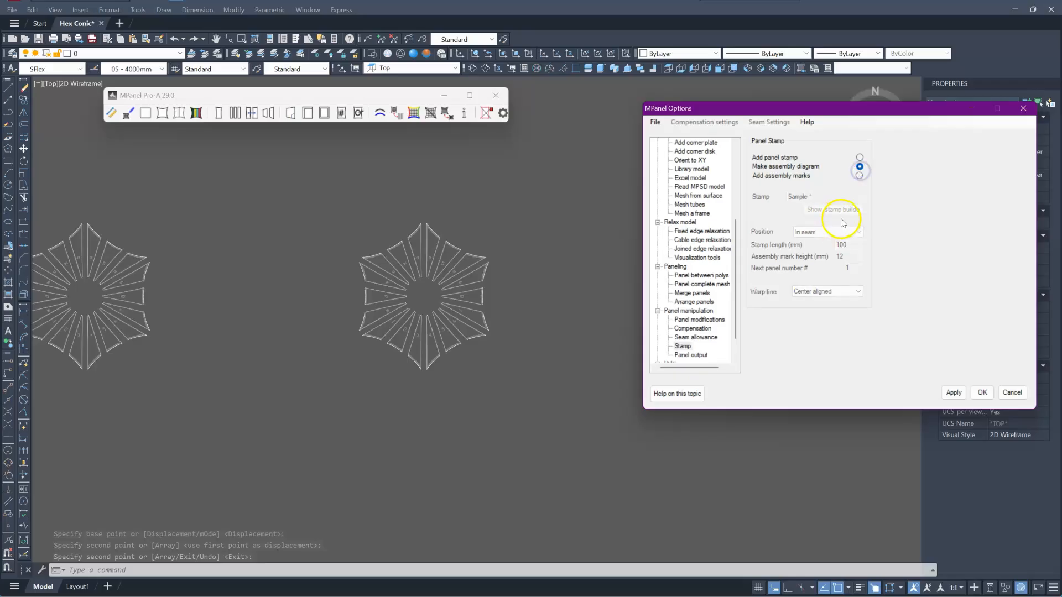
left_click(480, 420)
left_click(531, 406)
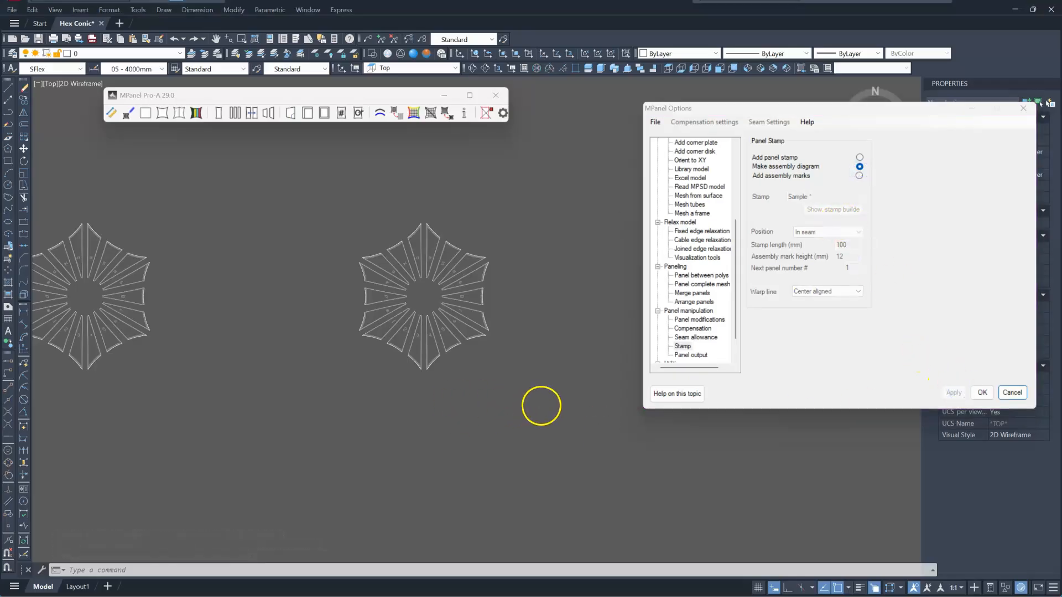
Select the copied panel layout with a window and run the Stamp tool on it.
left_click(326, 177)
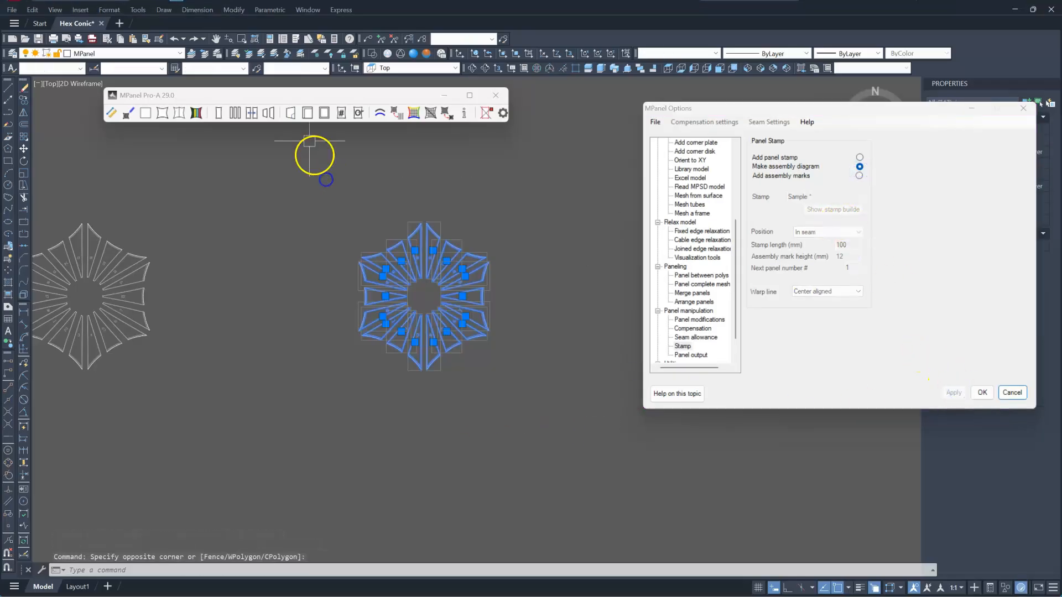
left_click(348, 98)
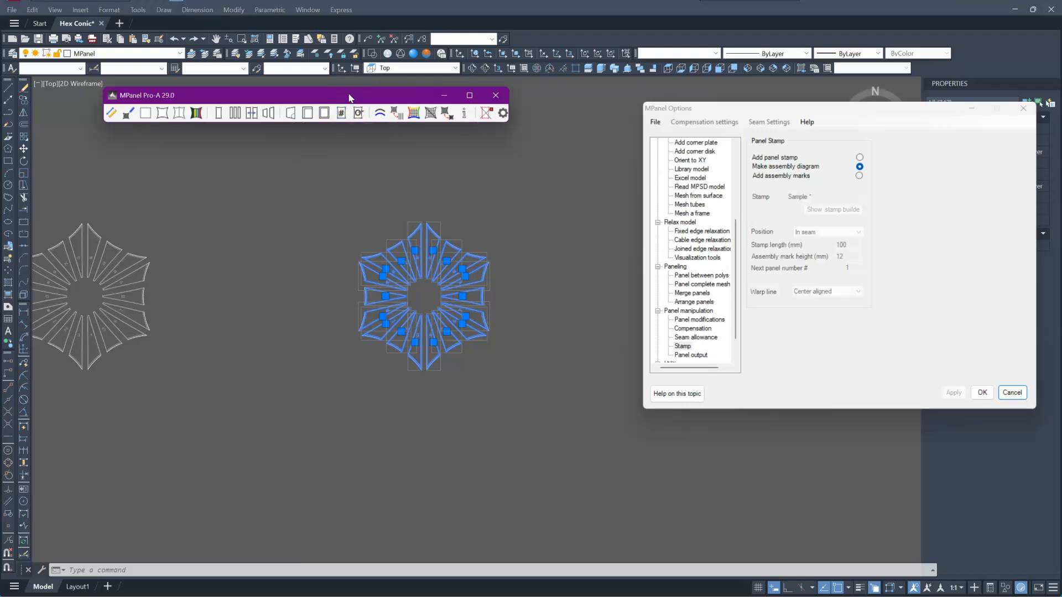
left_click(343, 113)
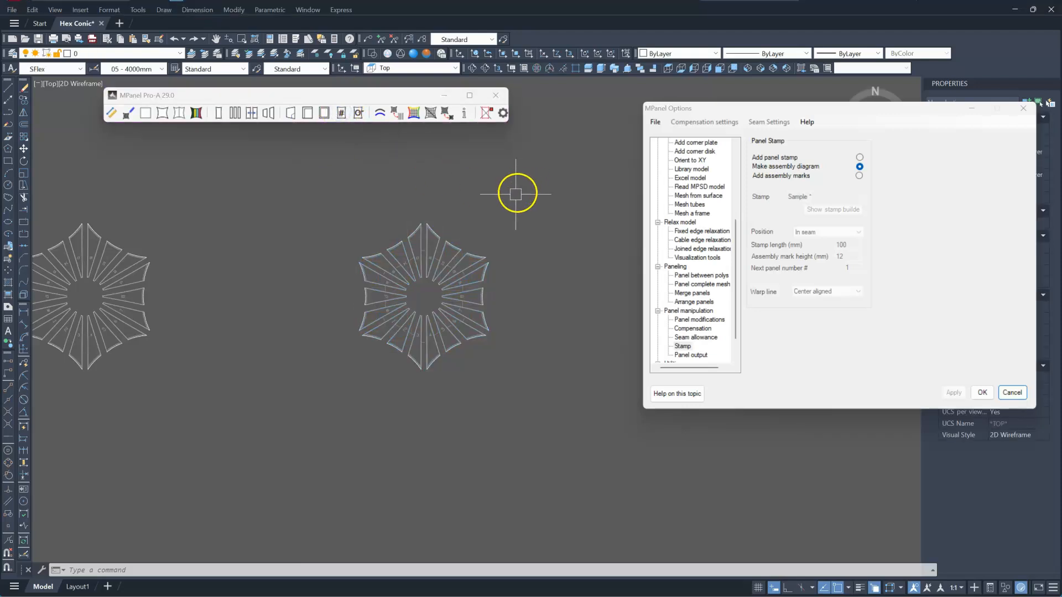
Zoom in and out to examine the assembly diagram on the stamped layout.
scroll(430, 258, "up", 5)
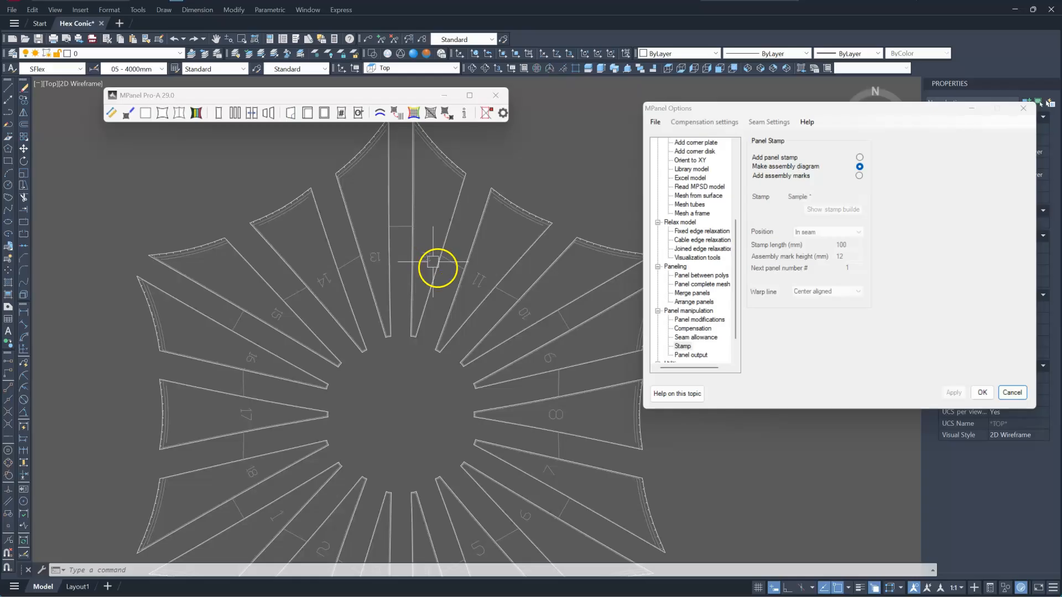
scroll(507, 308, "up", 5)
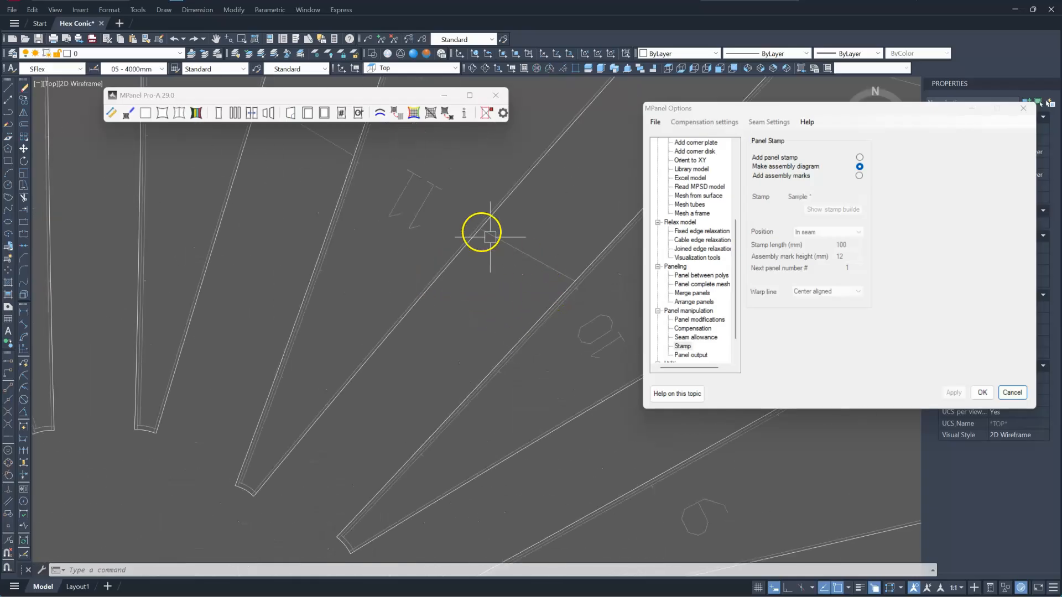
scroll(408, 218, "down", 5)
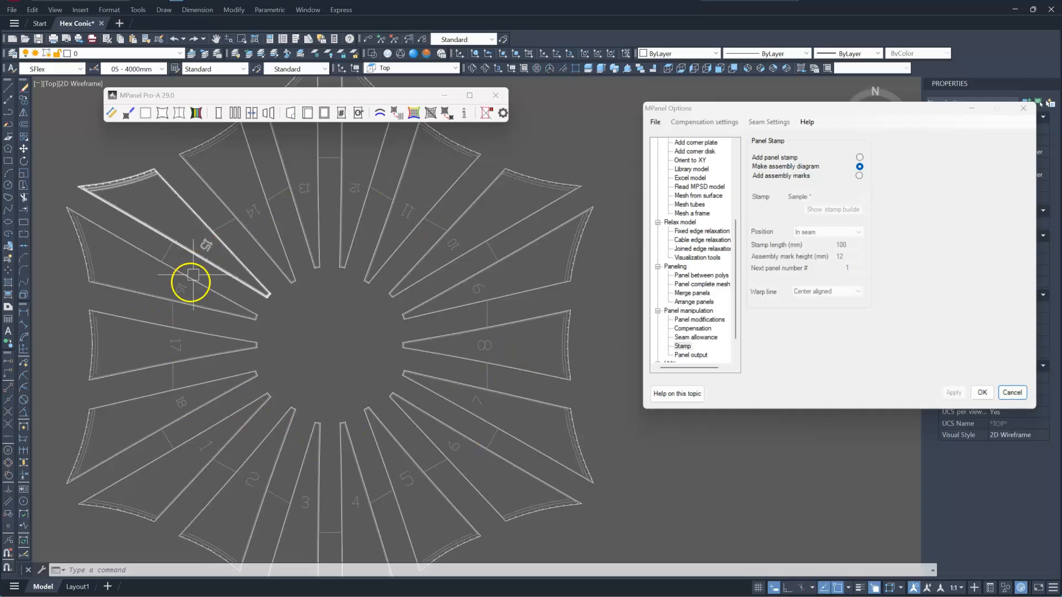
scroll(422, 238, "down", 4)
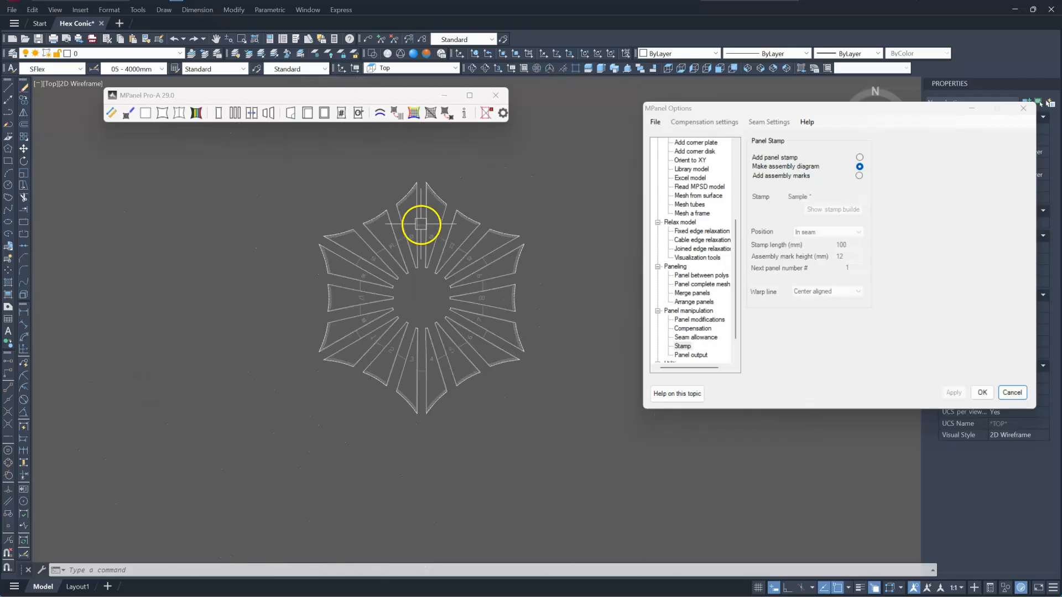
scroll(445, 189, "up", 4)
scroll(381, 282, "up", 4)
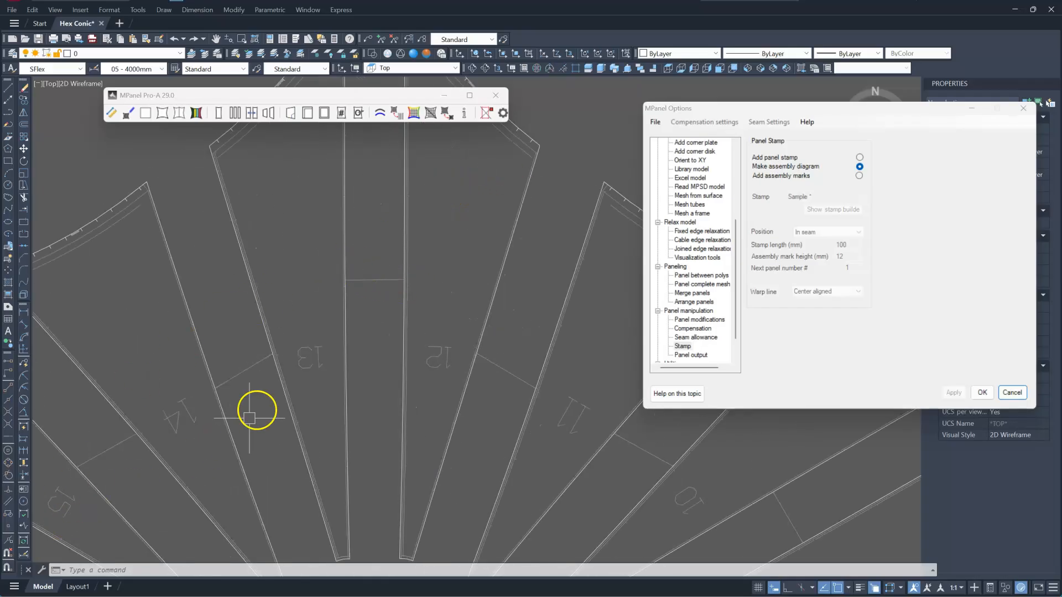
scroll(370, 246, "down", 2)
scroll(370, 245, "down", 3)
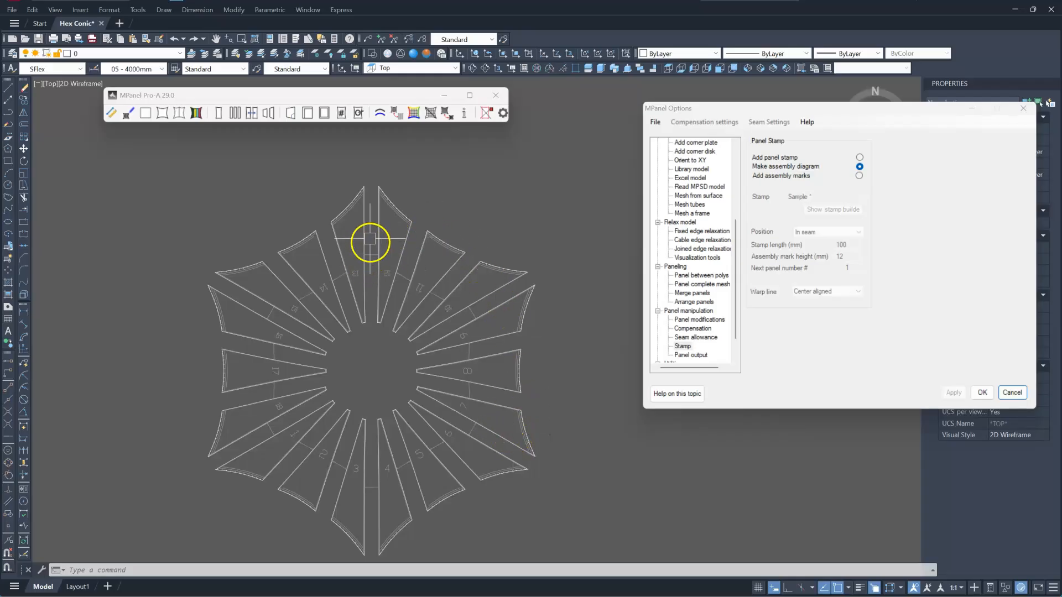
scroll(367, 258, "up", 4)
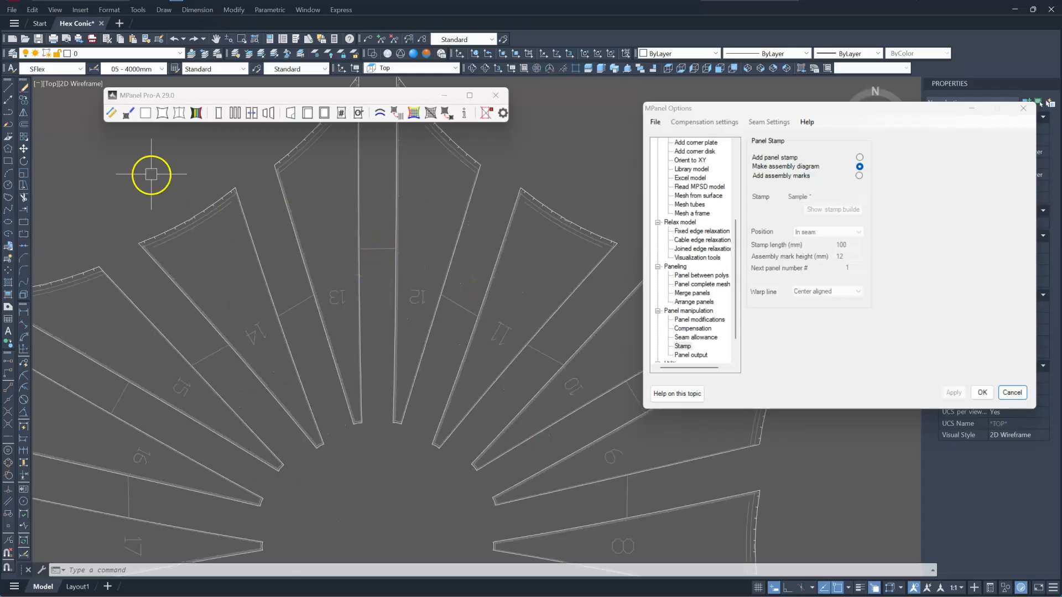
Draw a short line across a panel seam and delete it again.
left_click(7, 90)
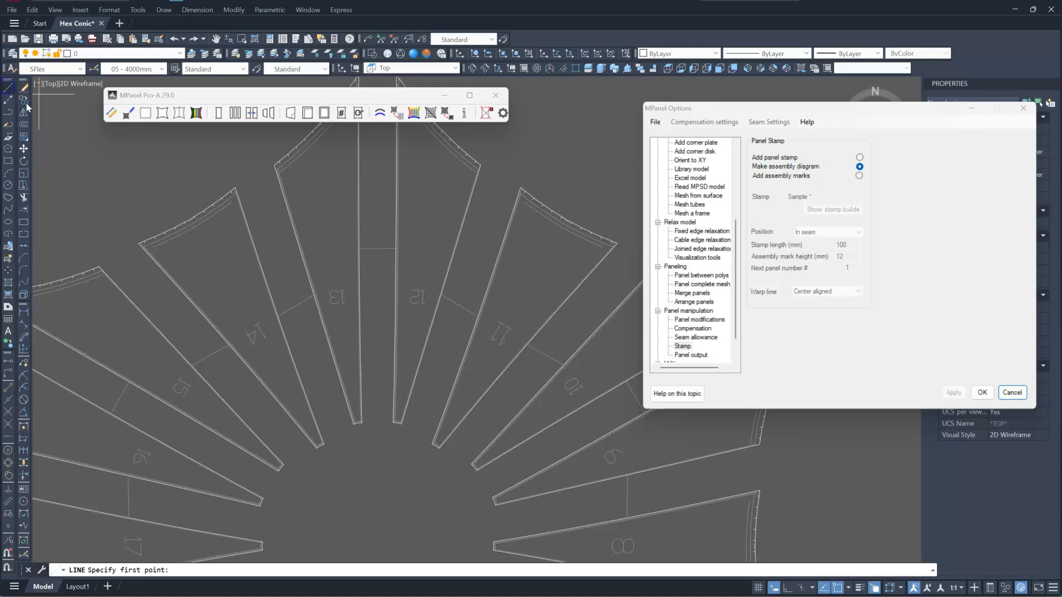
scroll(391, 232, "up", 4)
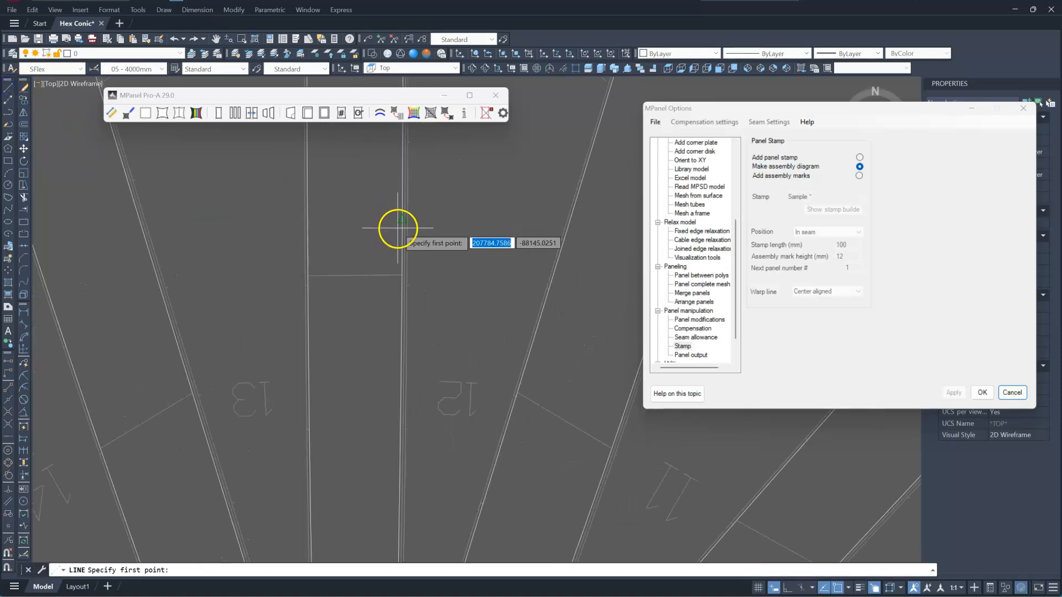
left_click(401, 226)
left_click(308, 220)
key("Return")
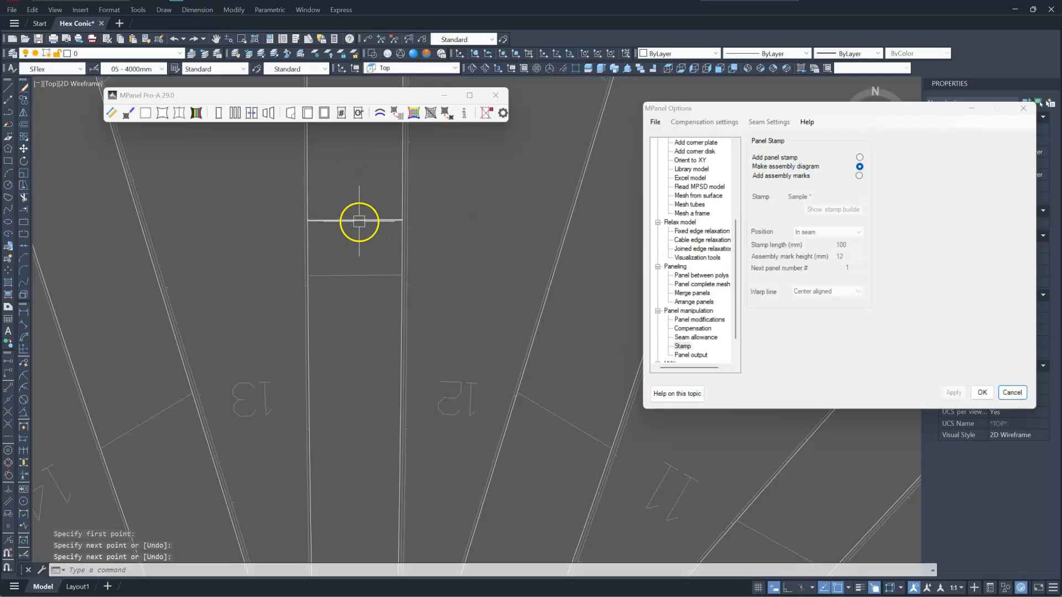
left_click(372, 244)
left_click(355, 195)
key("Delete")
Select the assembly diagram on the stamped layout and delete it.
scroll(370, 199, "down", 5)
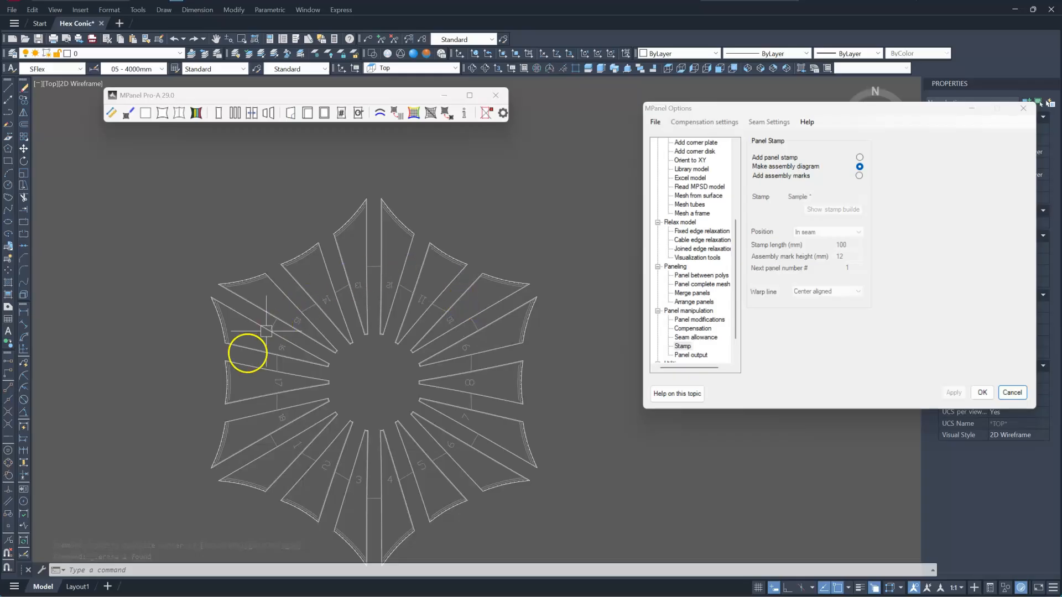
scroll(437, 314, "up", 5)
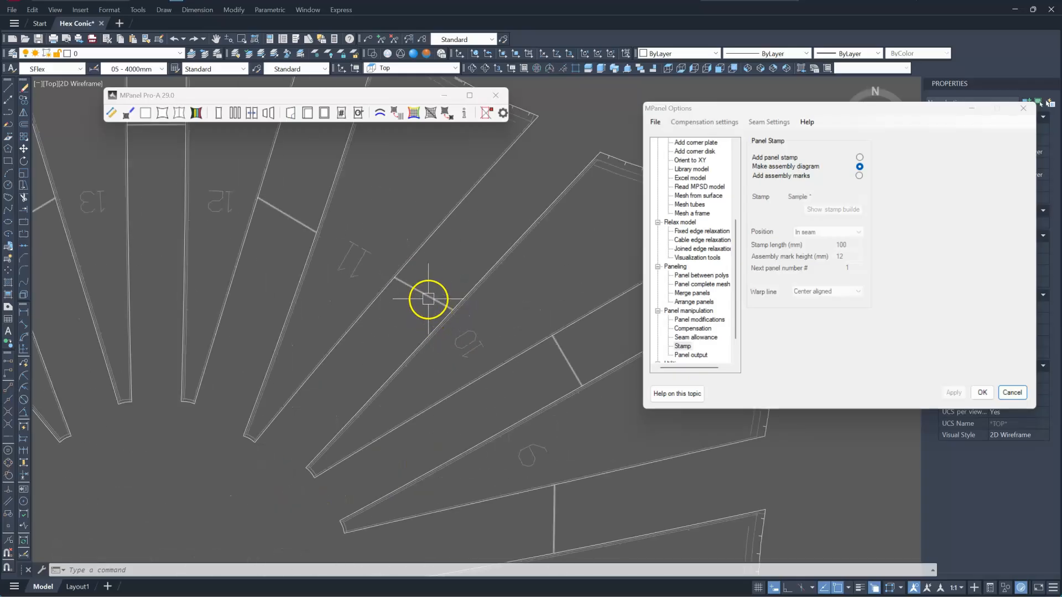
scroll(423, 298, "down", 5)
left_click(366, 242)
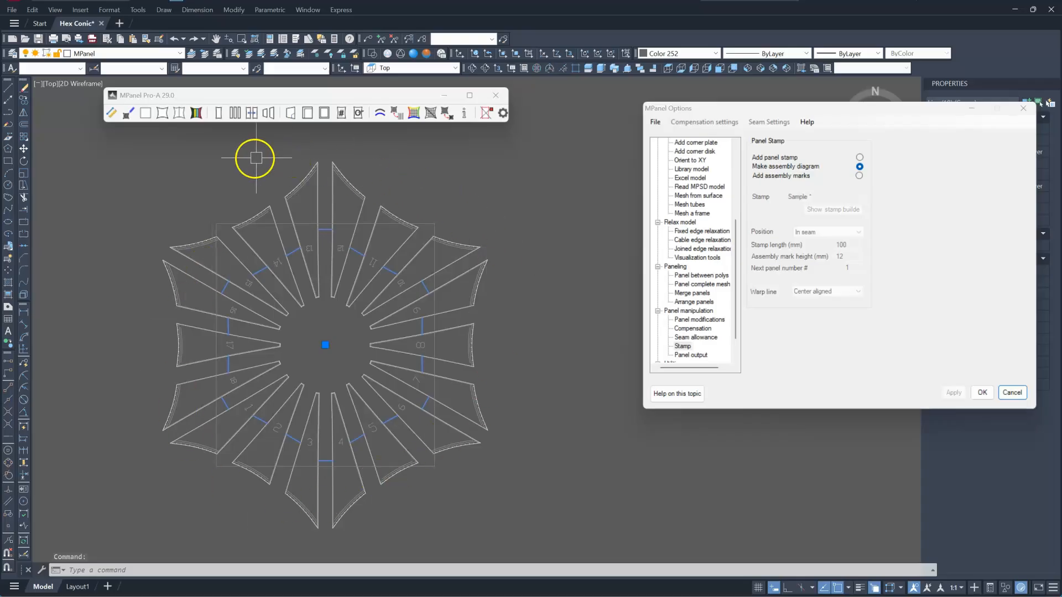
key("Delete")
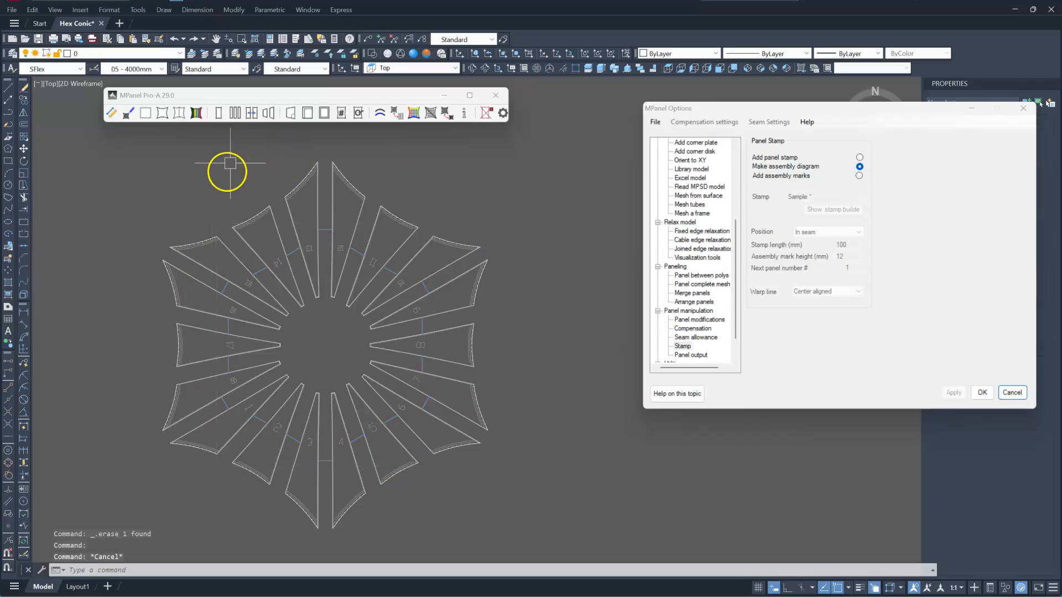
scroll(218, 199, "down", 4)
key("Escape")
Select the original layout with a window and copy it to a new position below.
left_click(168, 179)
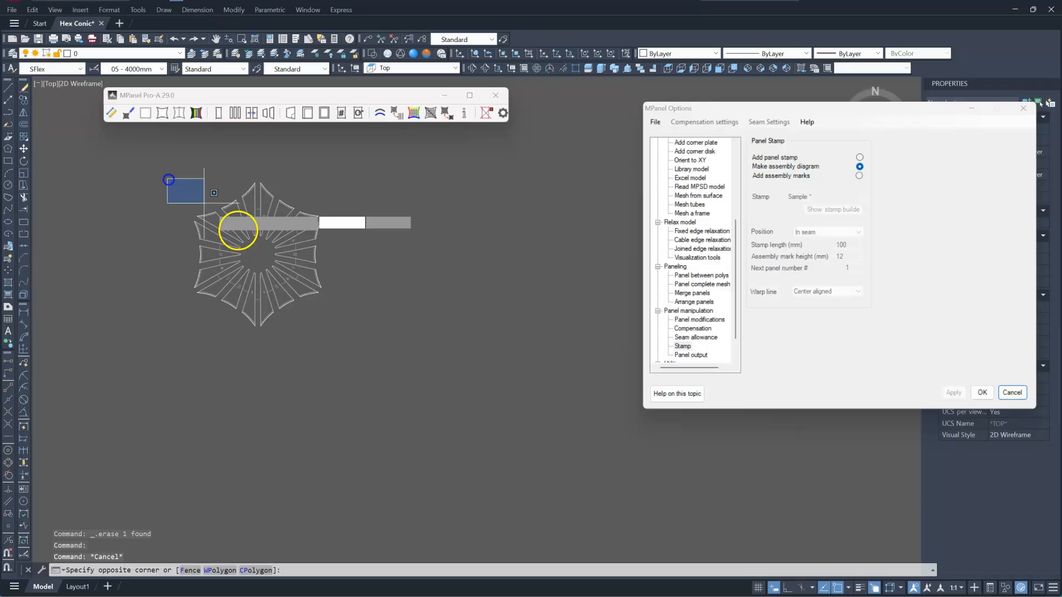
left_click(372, 348)
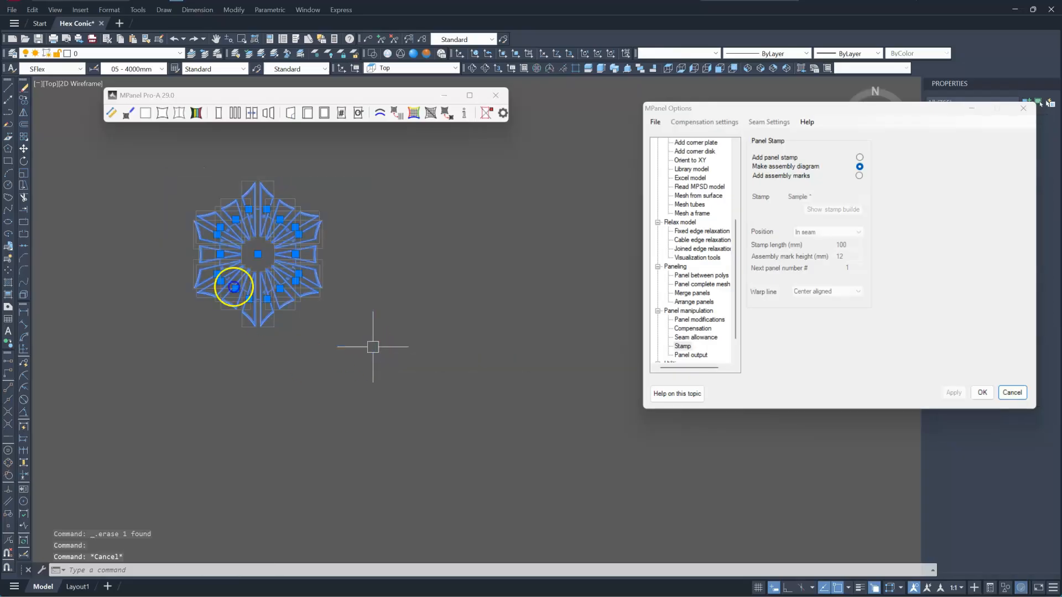
left_click(24, 101)
left_click(362, 194)
left_click(540, 332)
key("Return")
Select the new copy, switch the stamp option to Add assembly marks, and run the Stamp tool.
left_click(549, 487)
left_click(354, 315)
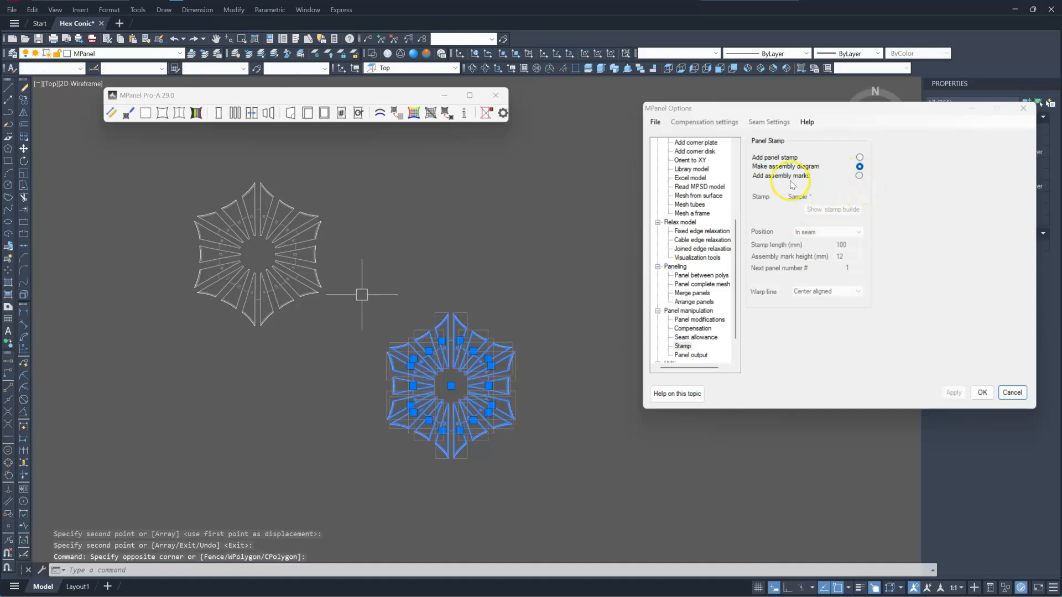
left_click(859, 177)
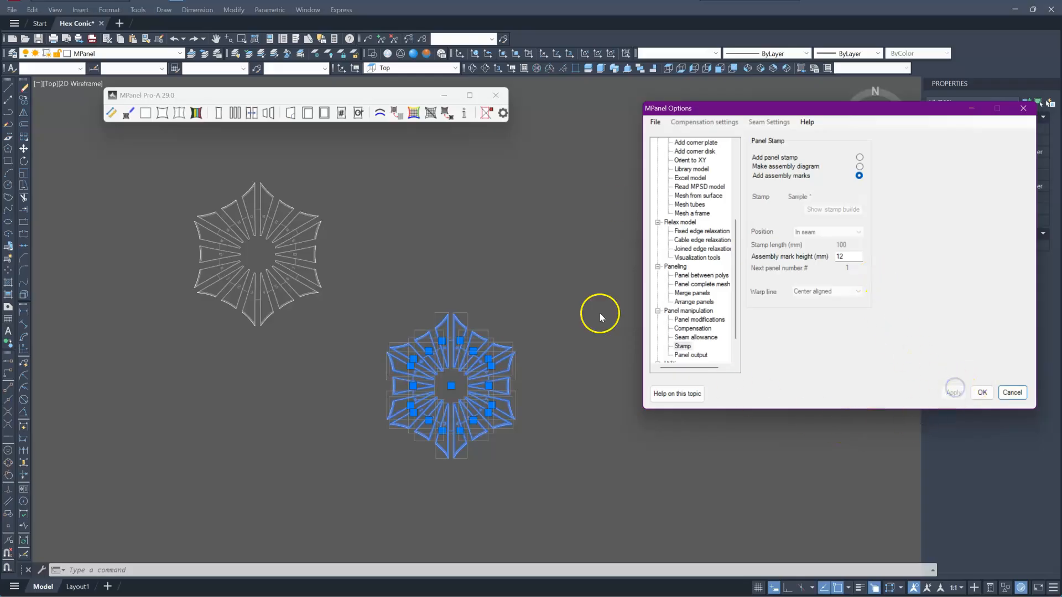
left_click(388, 98)
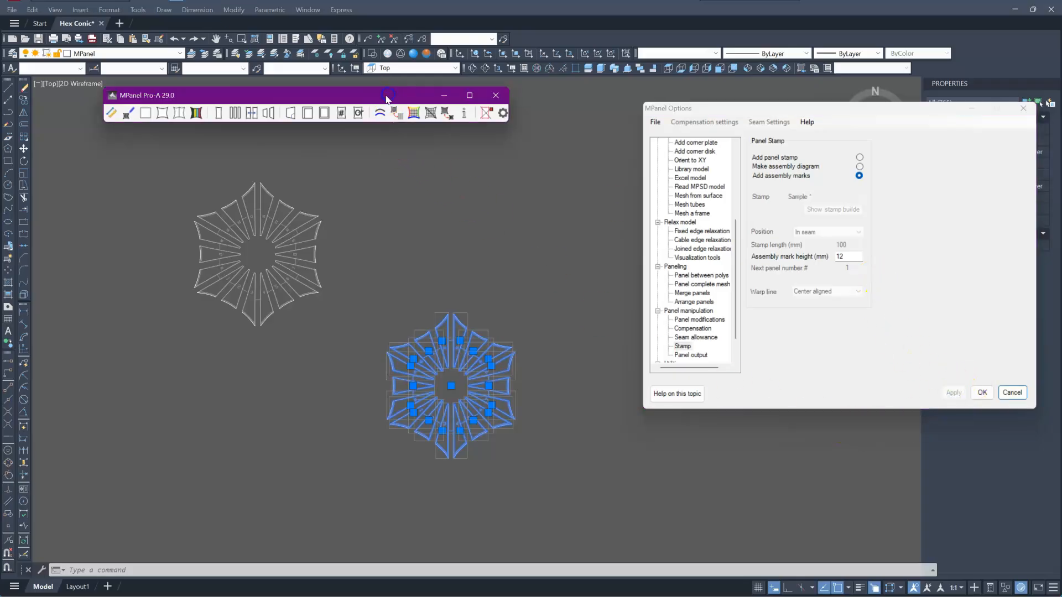
left_click(341, 117)
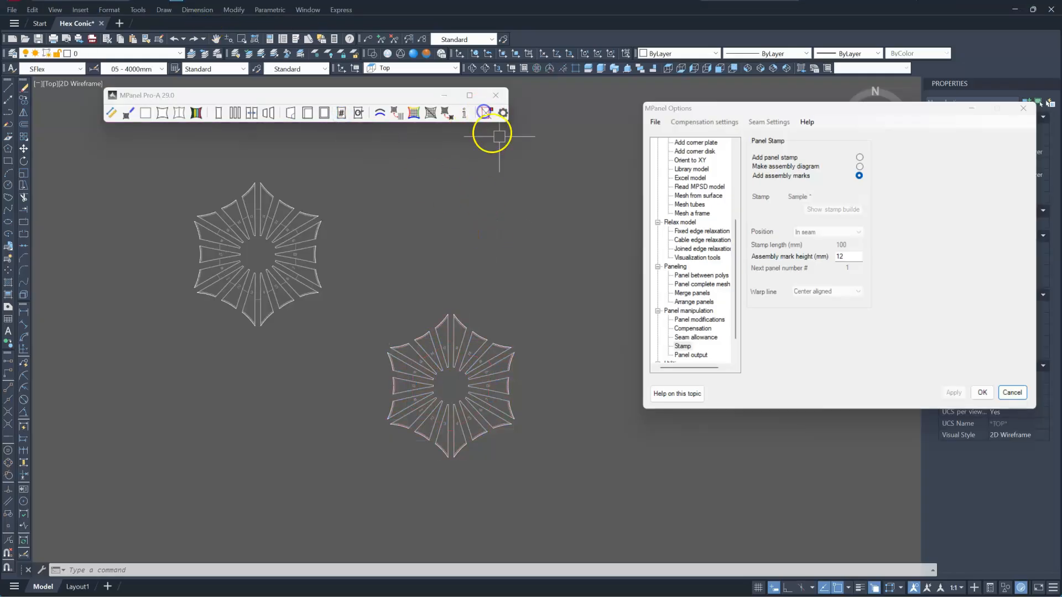
Zoom in to examine the assembly marks placed along the panel seams.
scroll(451, 421, "up", 4)
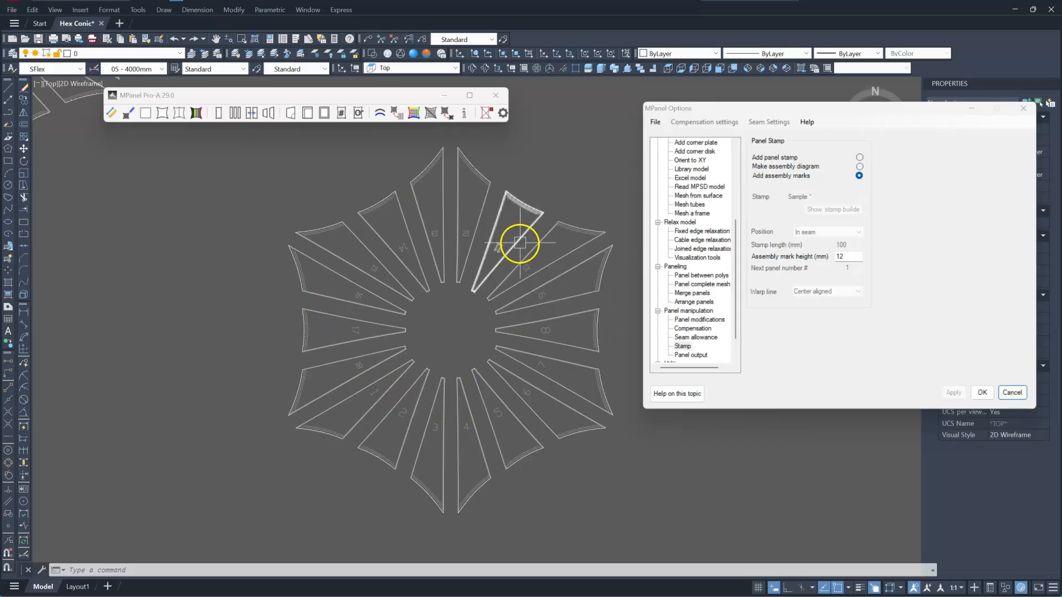
scroll(519, 243, "up", 5)
scroll(445, 301, "up", 6)
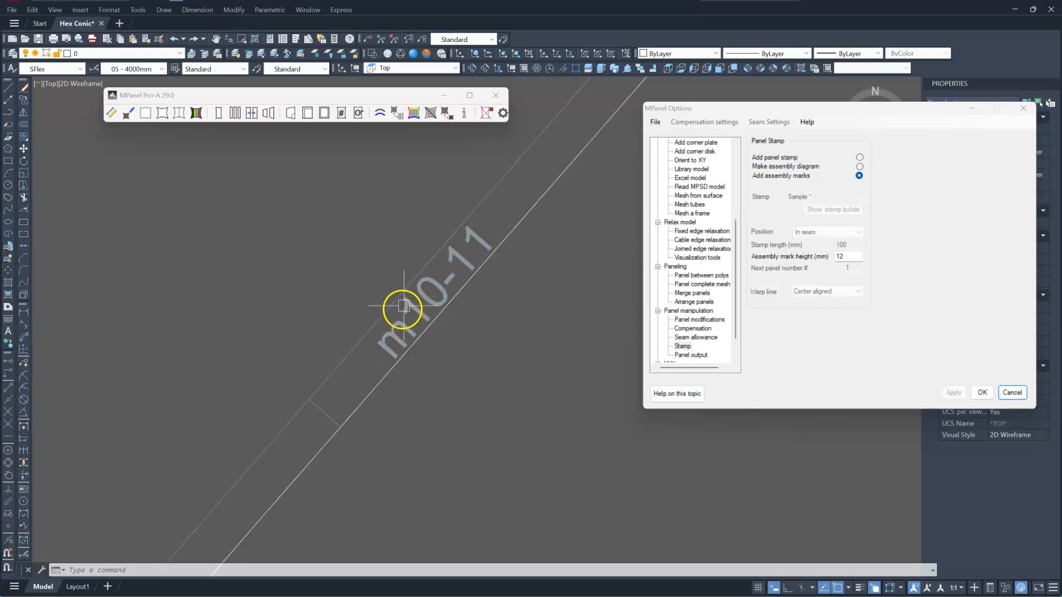
scroll(474, 232, "down", 6)
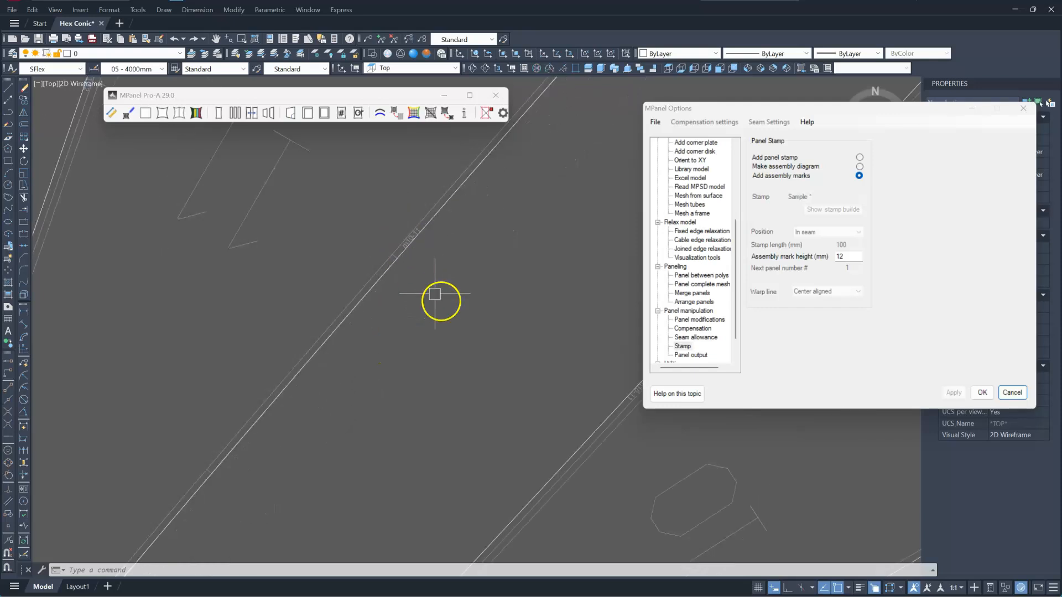
scroll(474, 423, "down", 3)
scroll(549, 411, "up", 3)
scroll(580, 381, "up", 5)
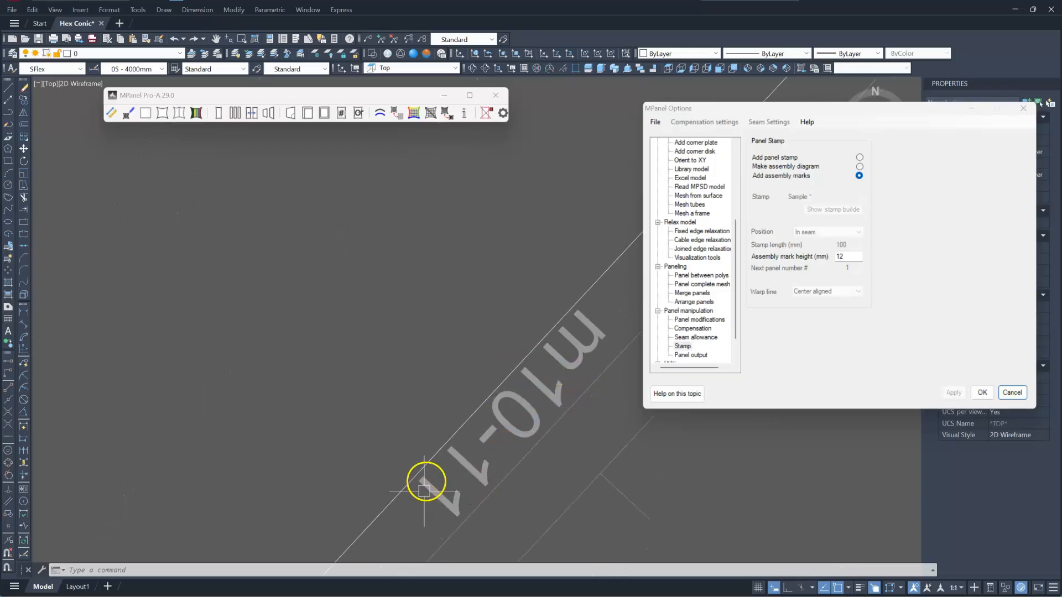